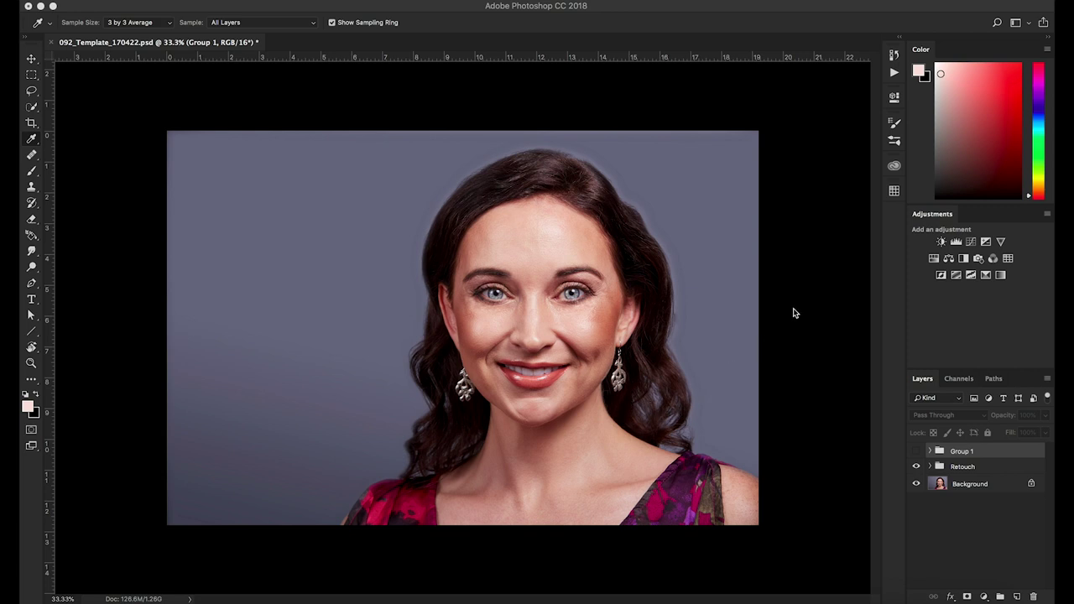
Sample the shadow skin tone under the chin and save it as a swatch named with the subject's first name plus "SH".
left_click(939, 485)
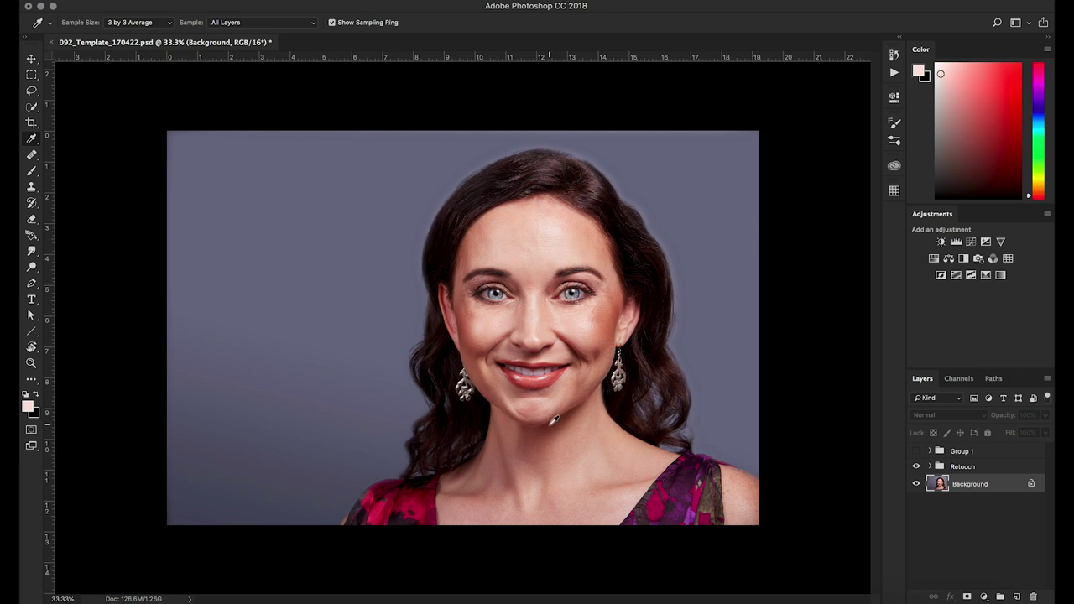
left_click(31, 140)
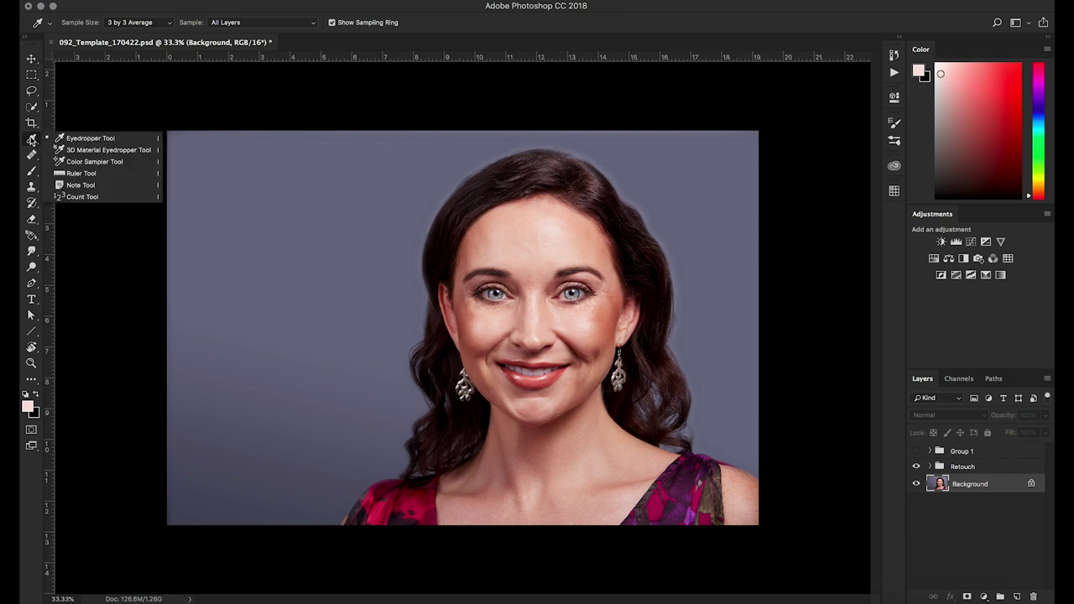
left_click(33, 141)
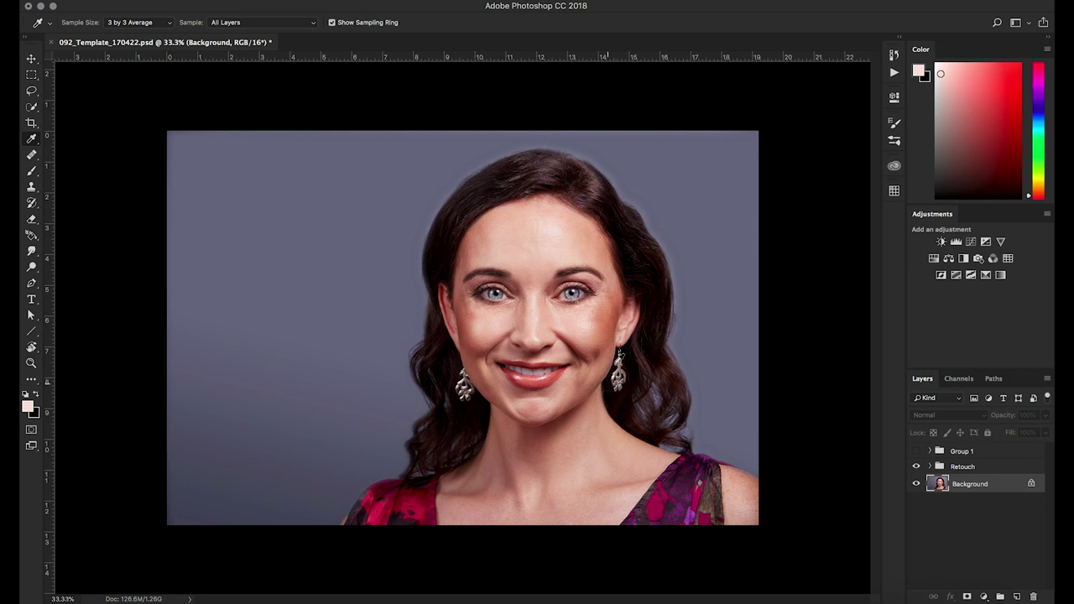
left_click(554, 418)
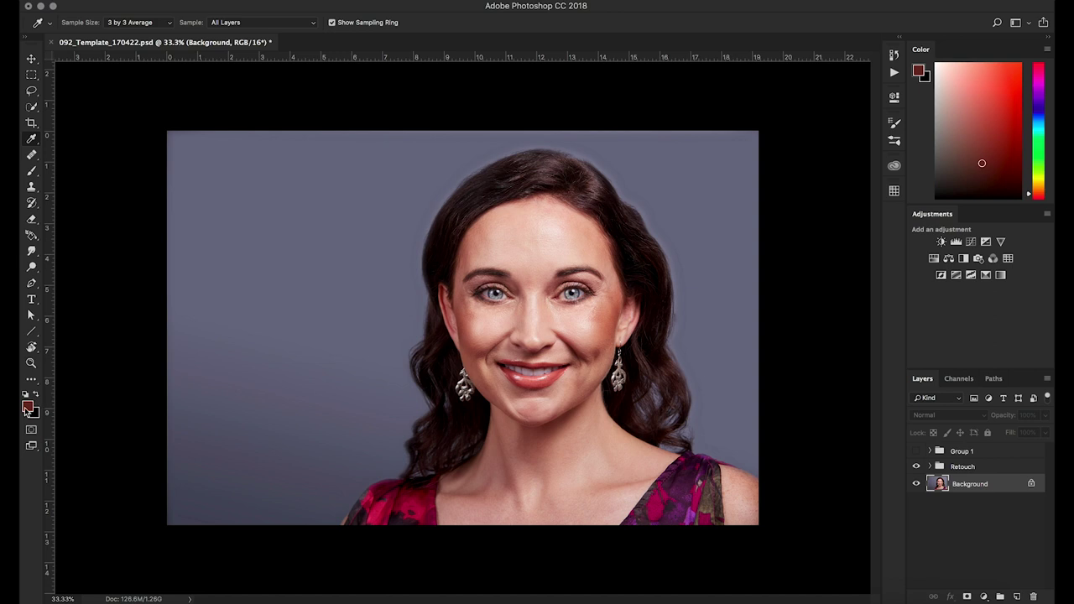
left_click(894, 193)
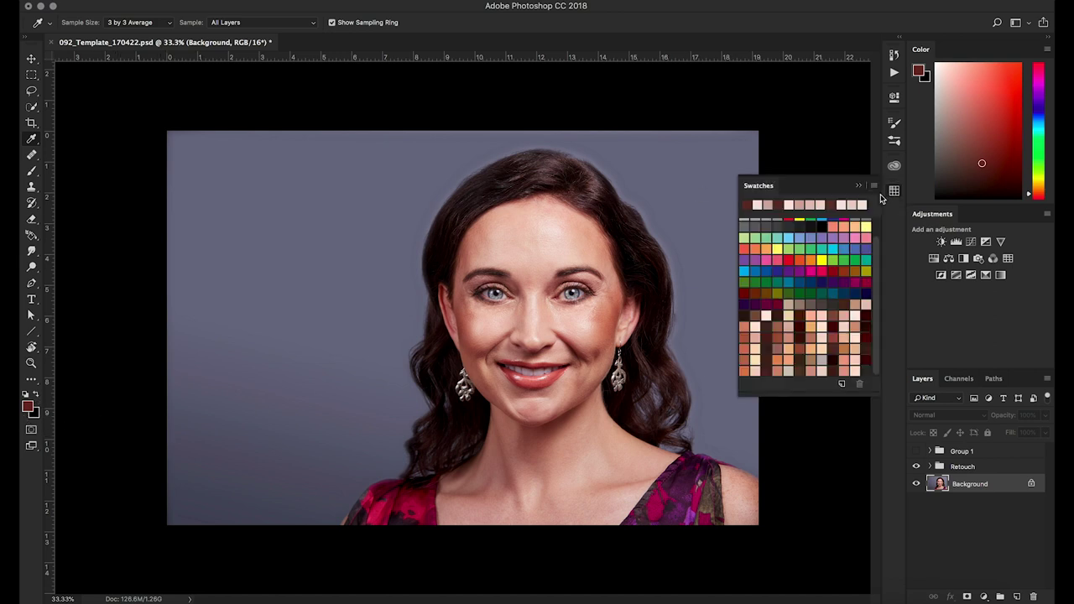
left_click(841, 385)
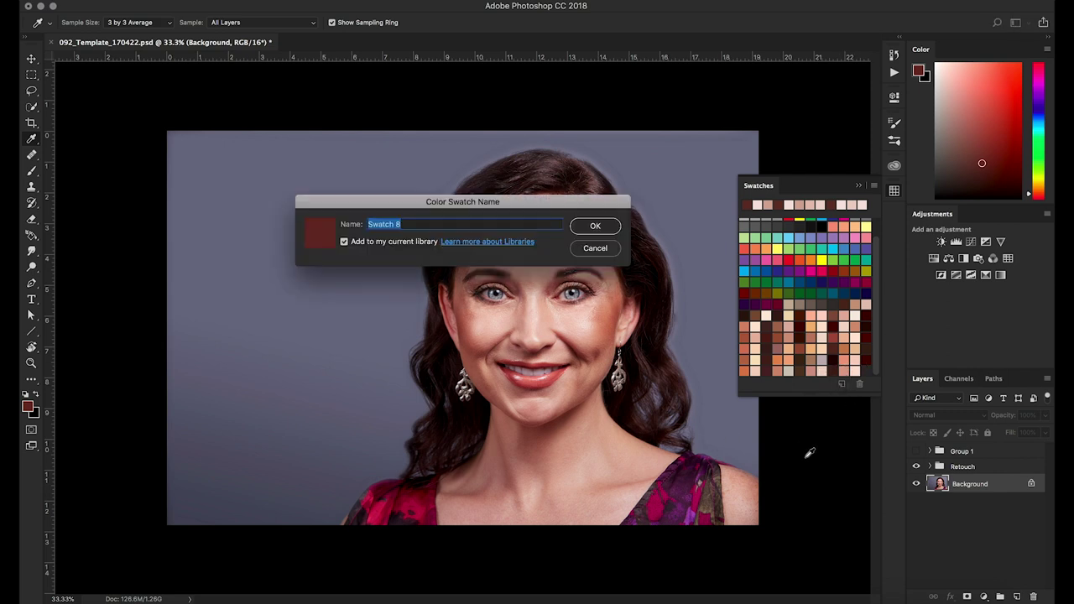
type("Courtney SH")
left_click(594, 226)
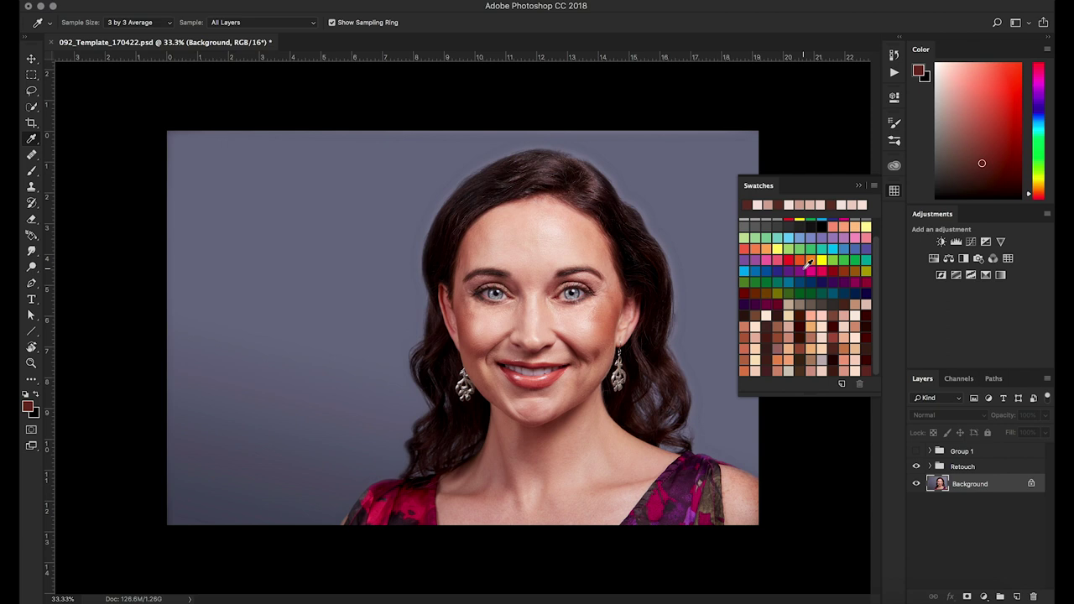
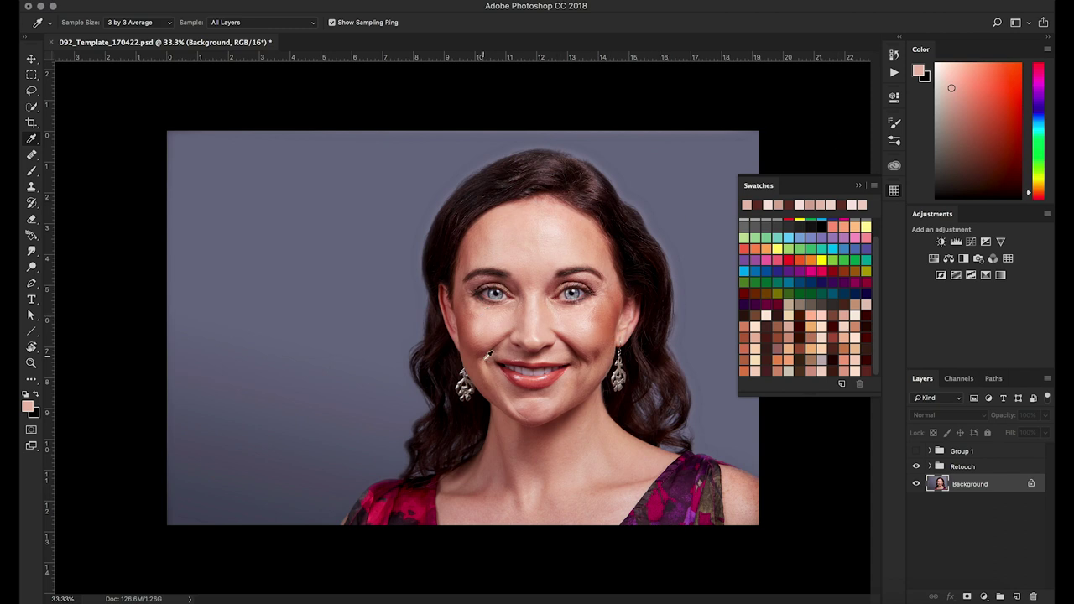
Sample a midtone skin colour from the neck and chest and save it as a swatch named with the subject's first name plus "Mid".
left_click(589, 448)
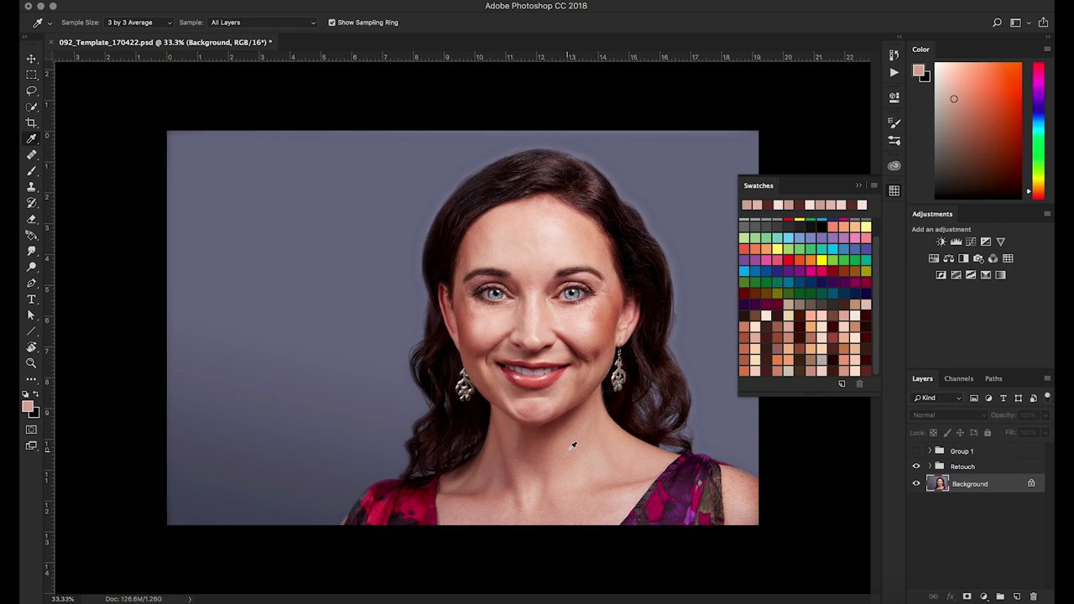
left_click(572, 446)
left_click(574, 446)
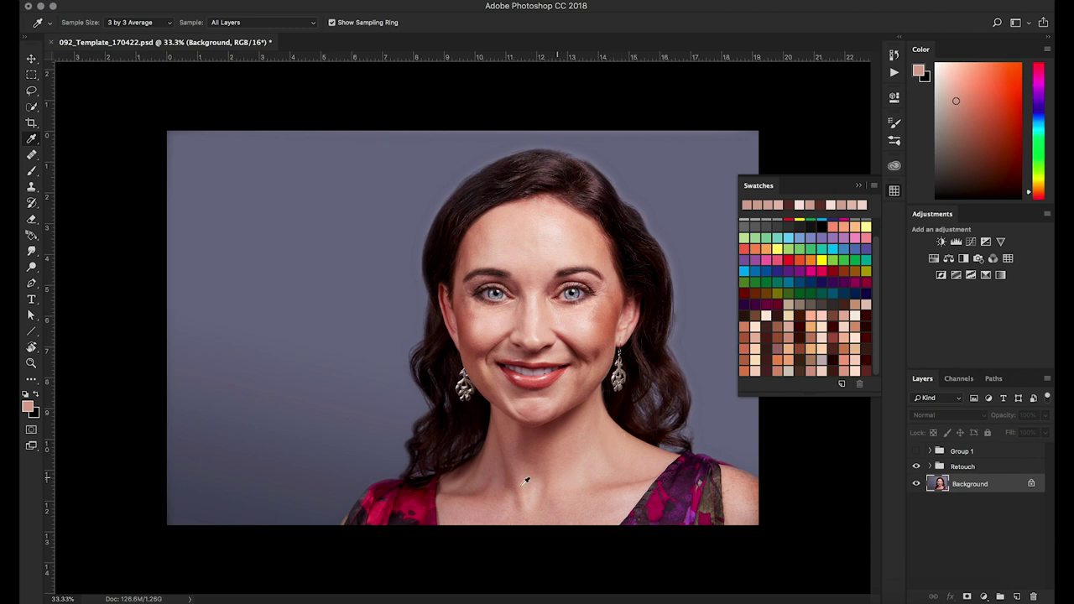
left_click(570, 505)
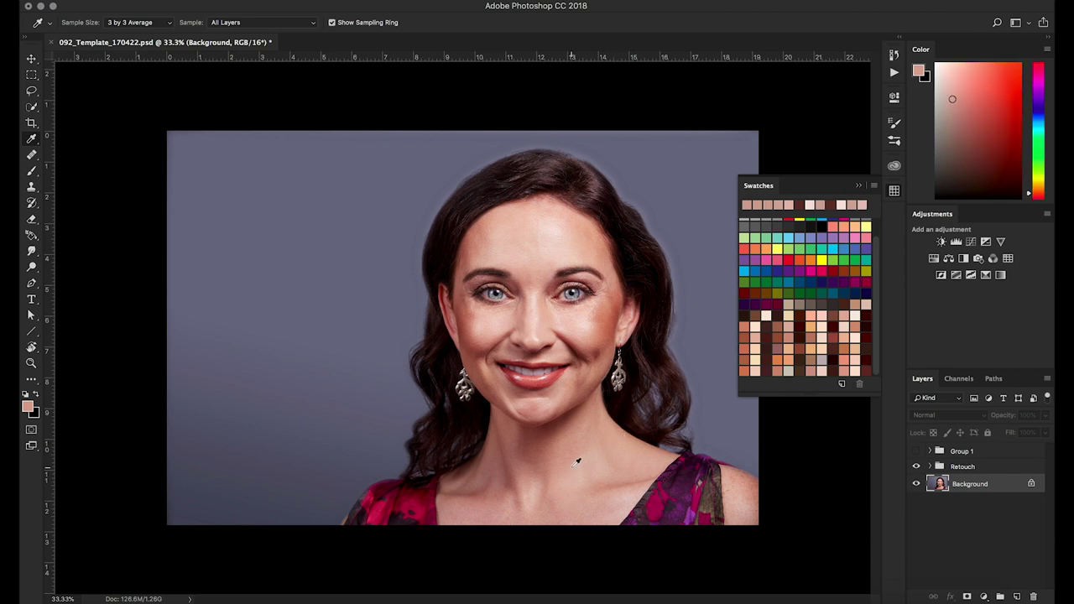
left_click(842, 385)
type("Courtney Mid")
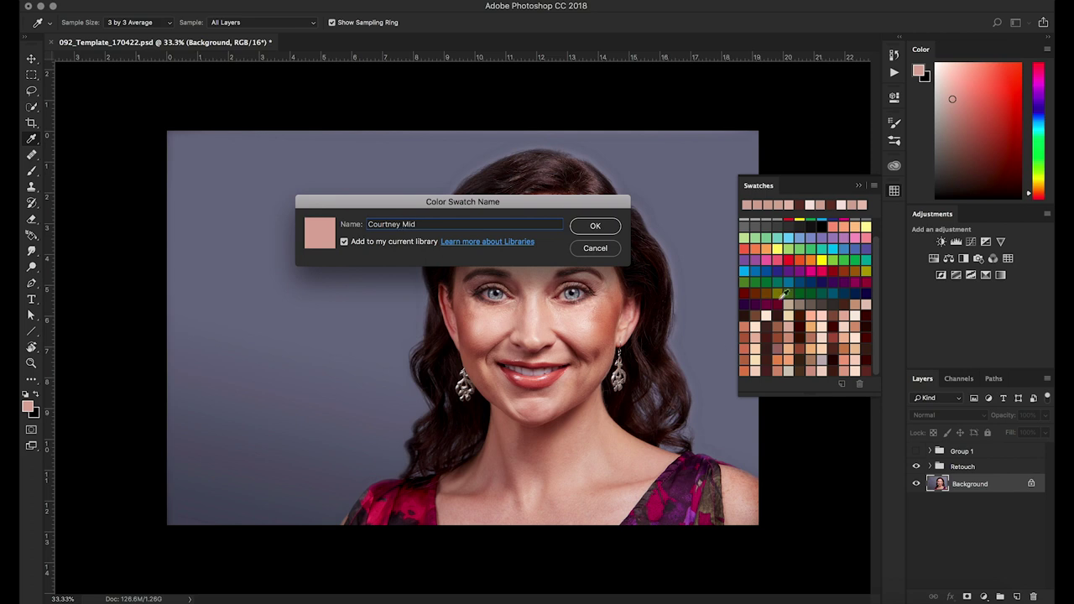
left_click(595, 226)
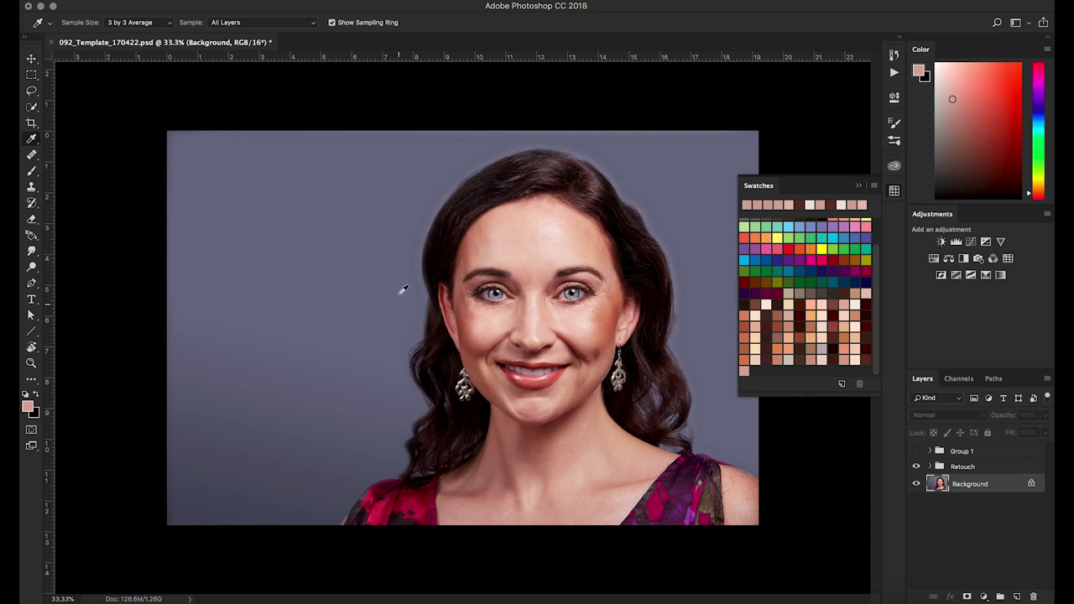
Sample the highlight skin tone on the forehead and save it as a swatch named with the subject's first name plus "Hi".
left_click(557, 223)
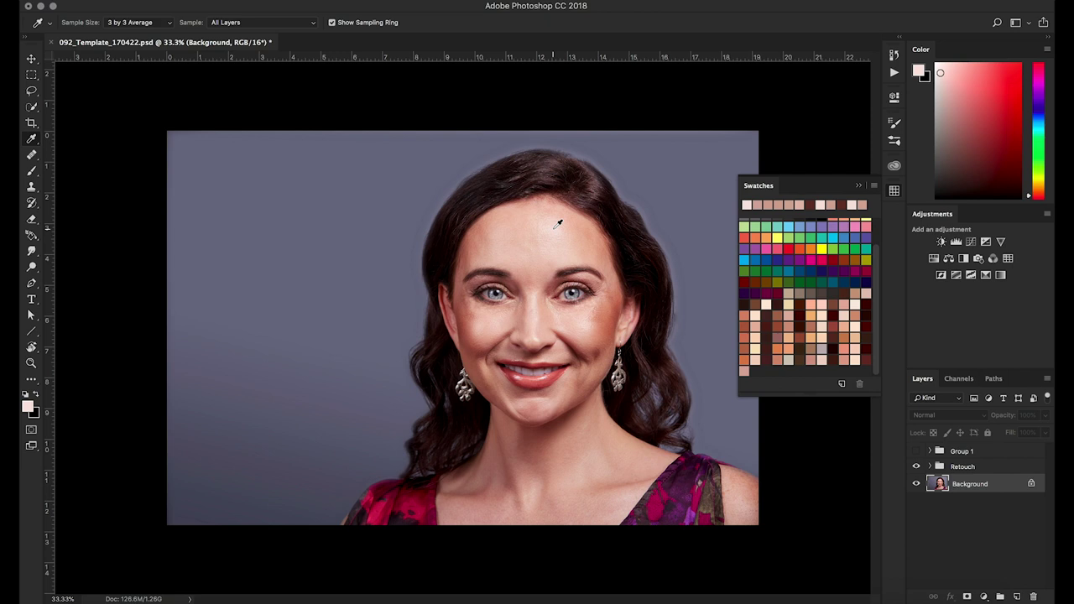
left_click(842, 386)
type("Courtney H")
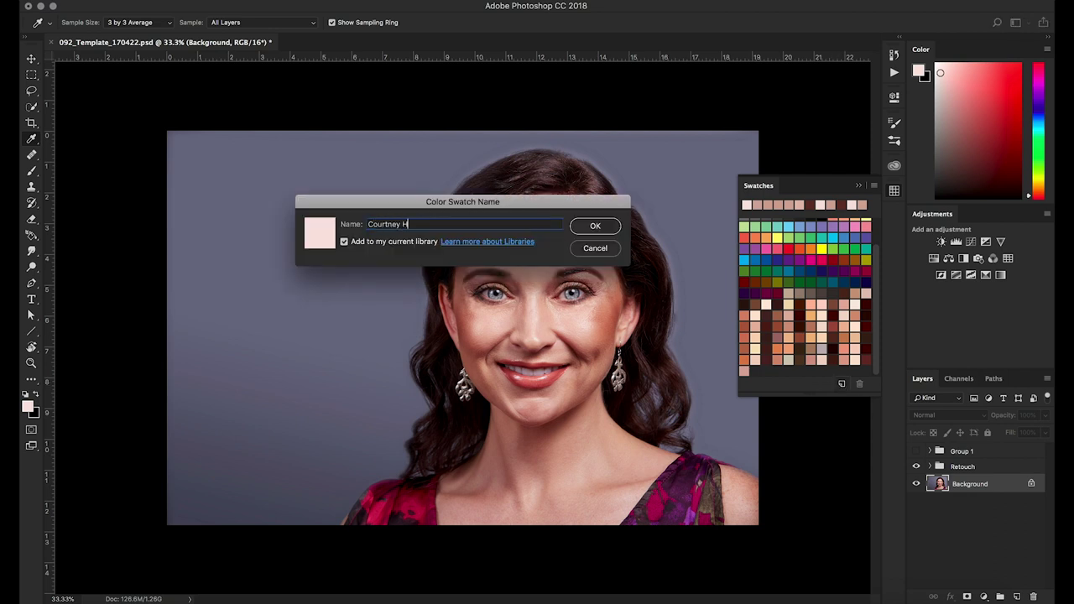
type("i")
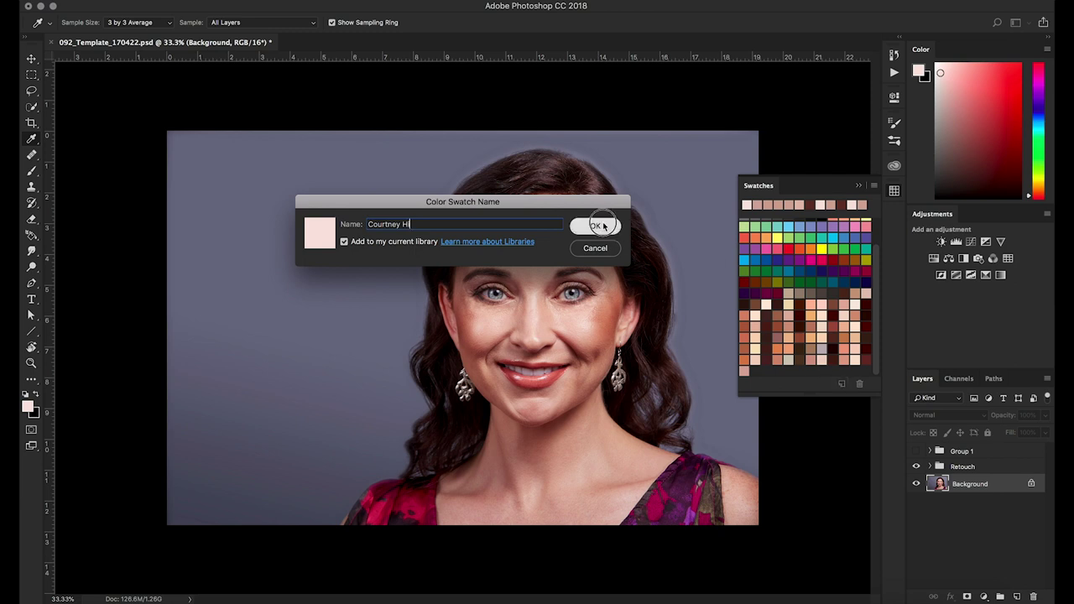
left_click(601, 227)
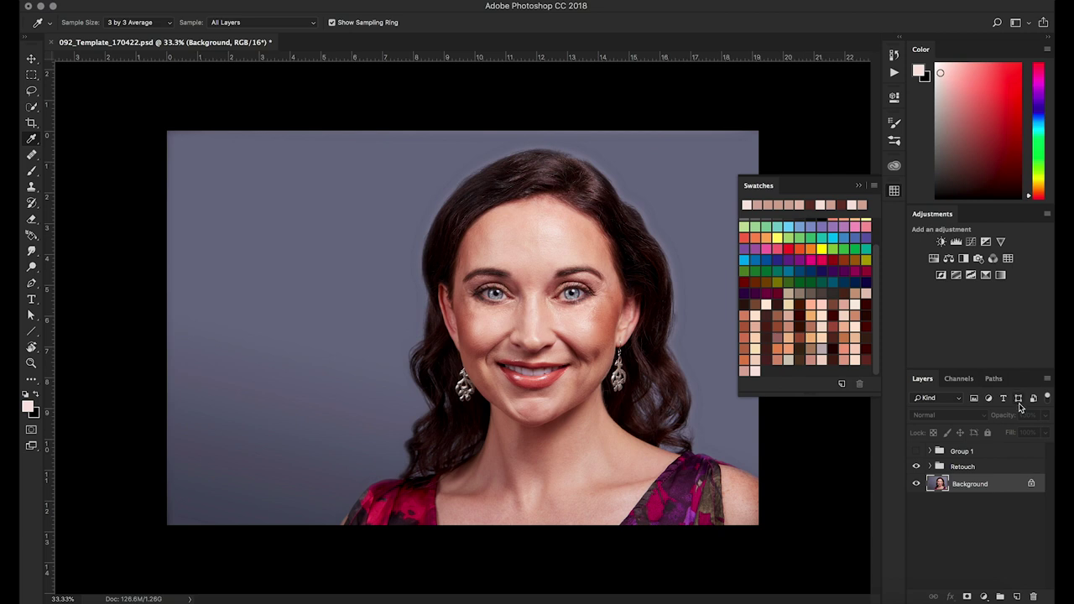
Add a Gradient Map adjustment layer above Group 1 and apply the Black, White gradient preset.
left_click(976, 452)
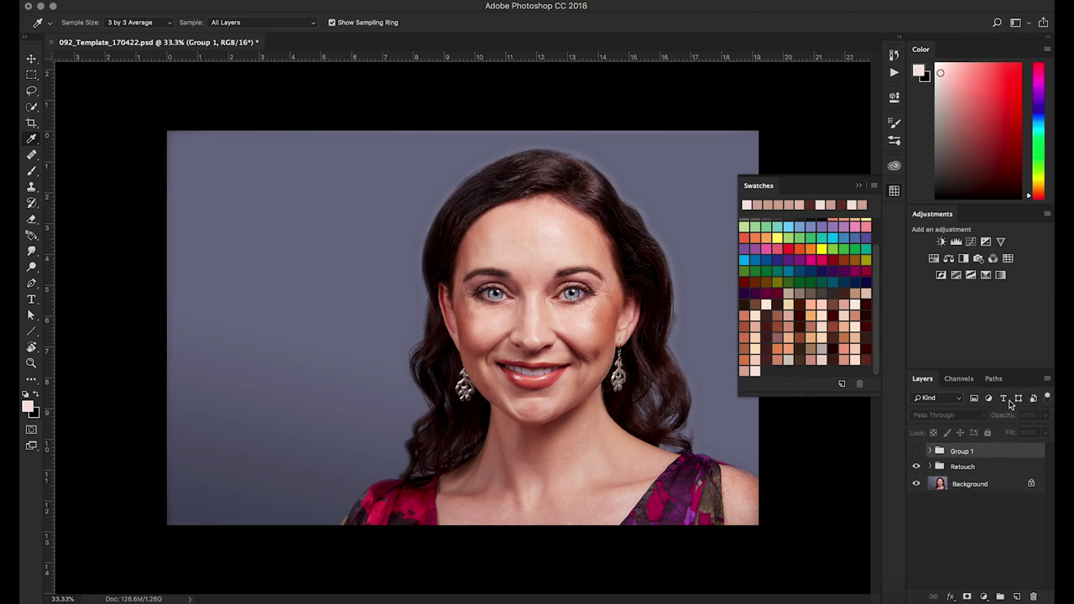
left_click(1001, 275)
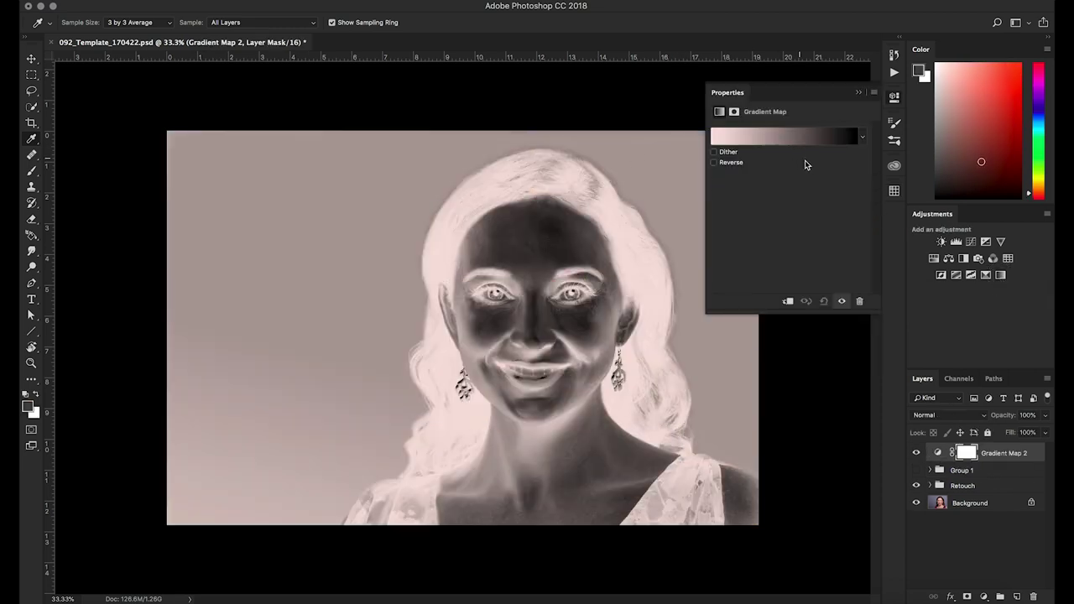
left_click(864, 139)
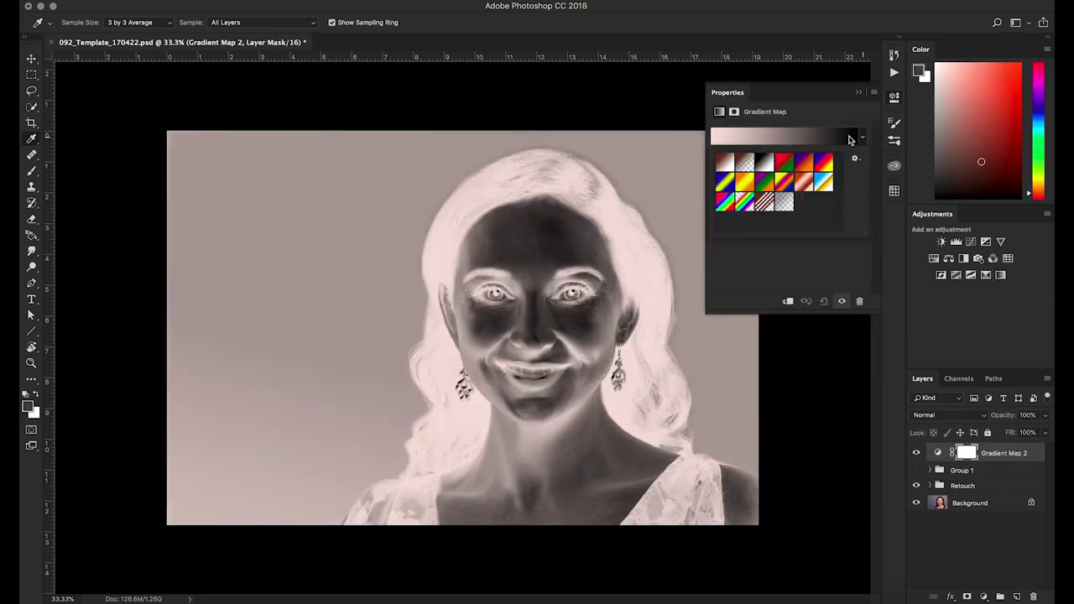
left_click(764, 163)
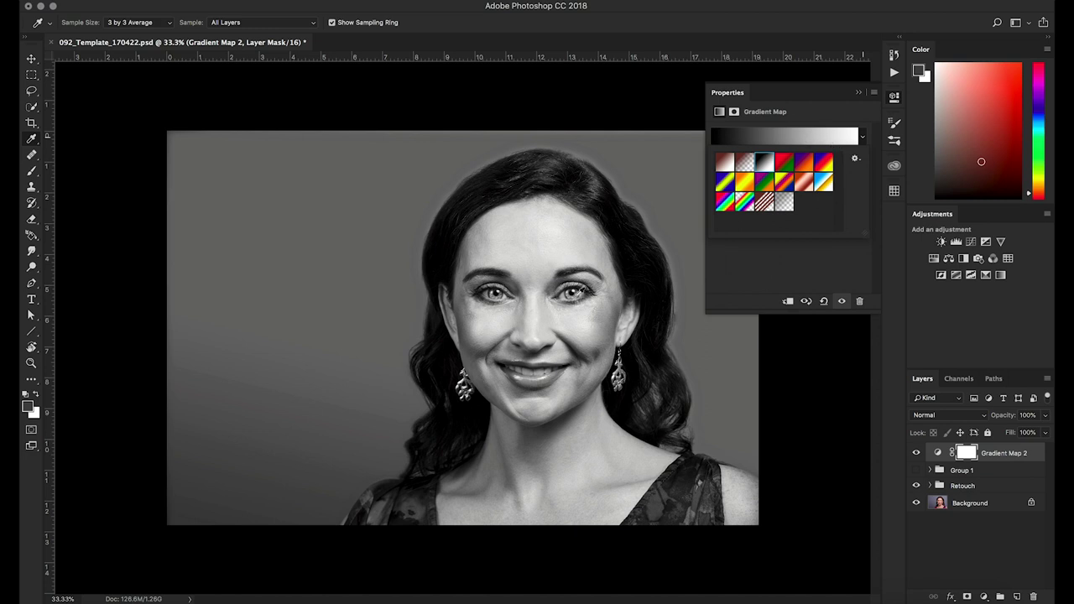
Add three colour stops to the gradient map's black-to-white gradient at about 14%, 51% and 86%.
left_click(779, 137)
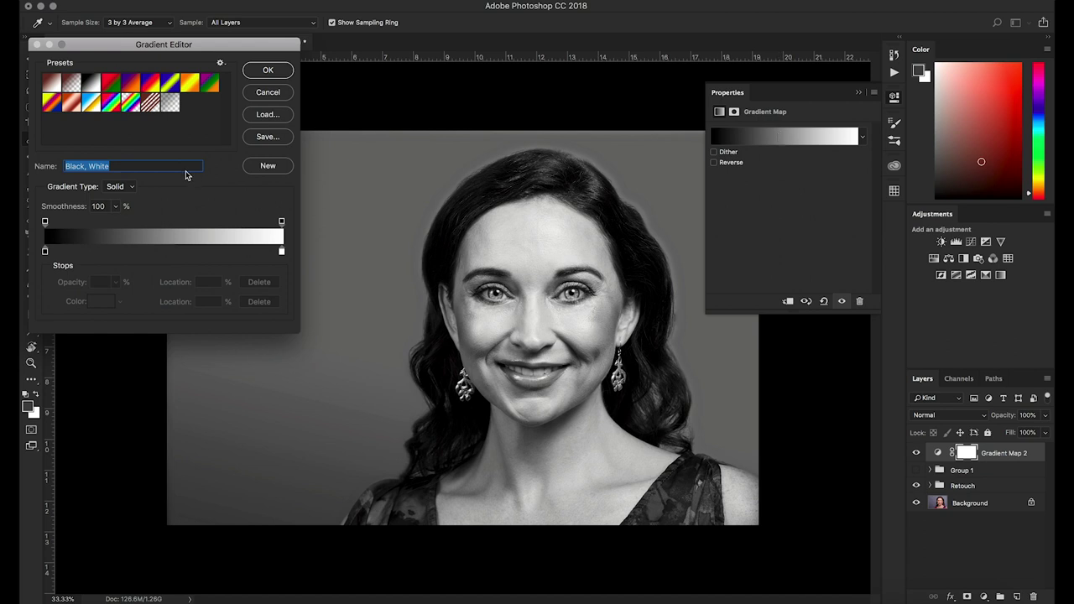
left_click(79, 252)
left_click(166, 252)
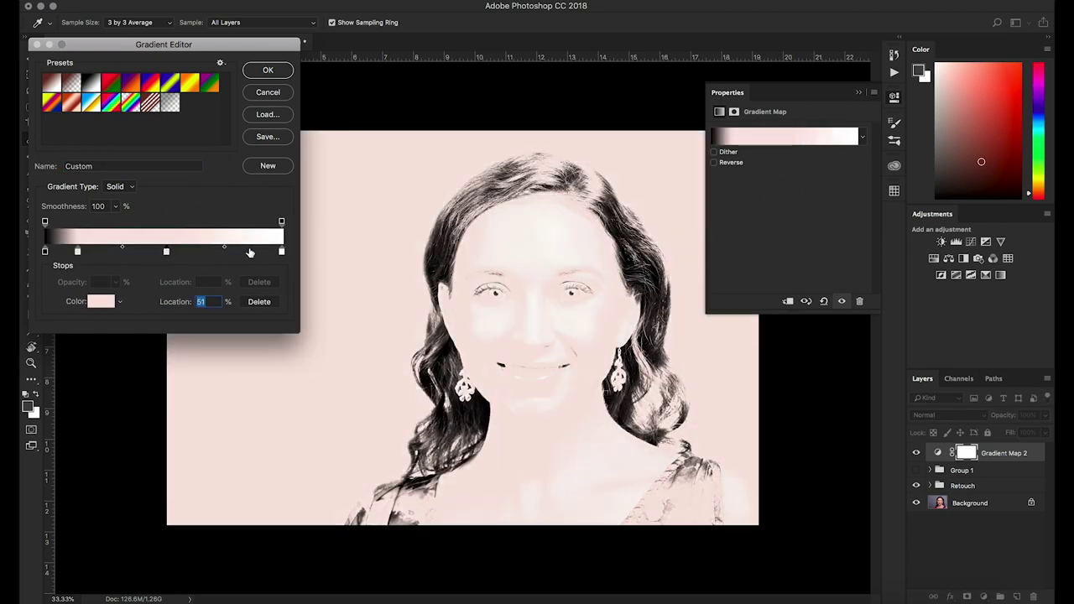
left_click(248, 252)
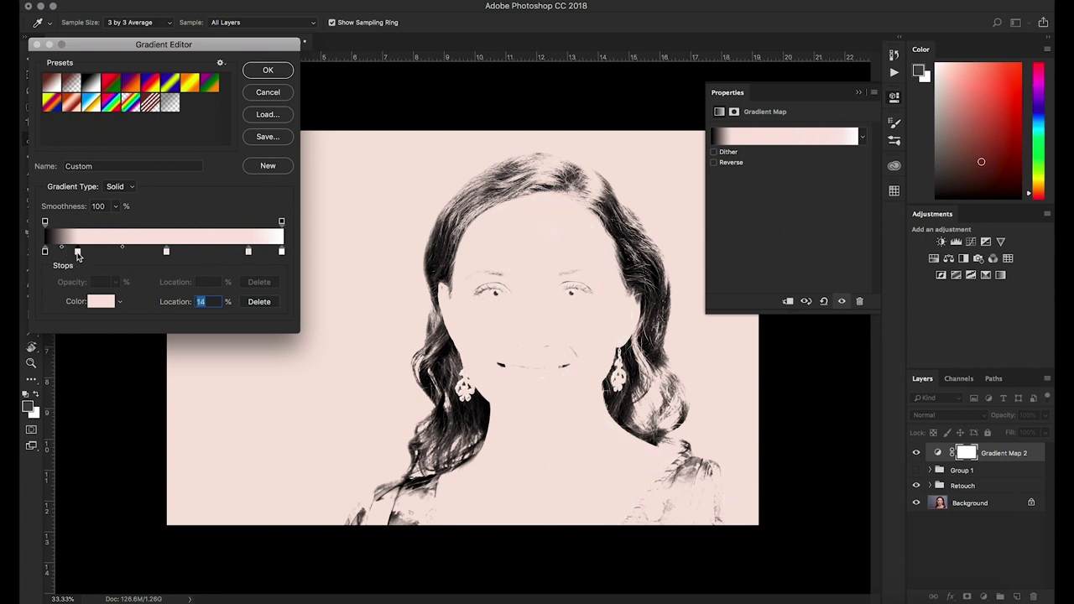
Colour the 14% stop with the saved shadow swatch and the 51% stop with the midtone swatch, leaving the 86% stop in the highlight colour.
left_click(893, 193)
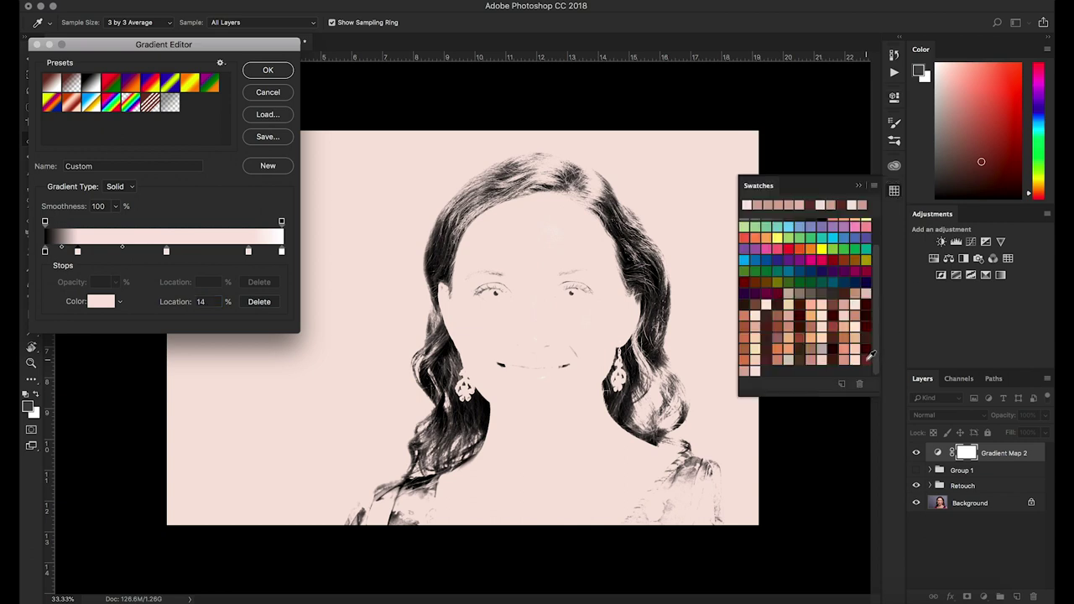
left_click(870, 357)
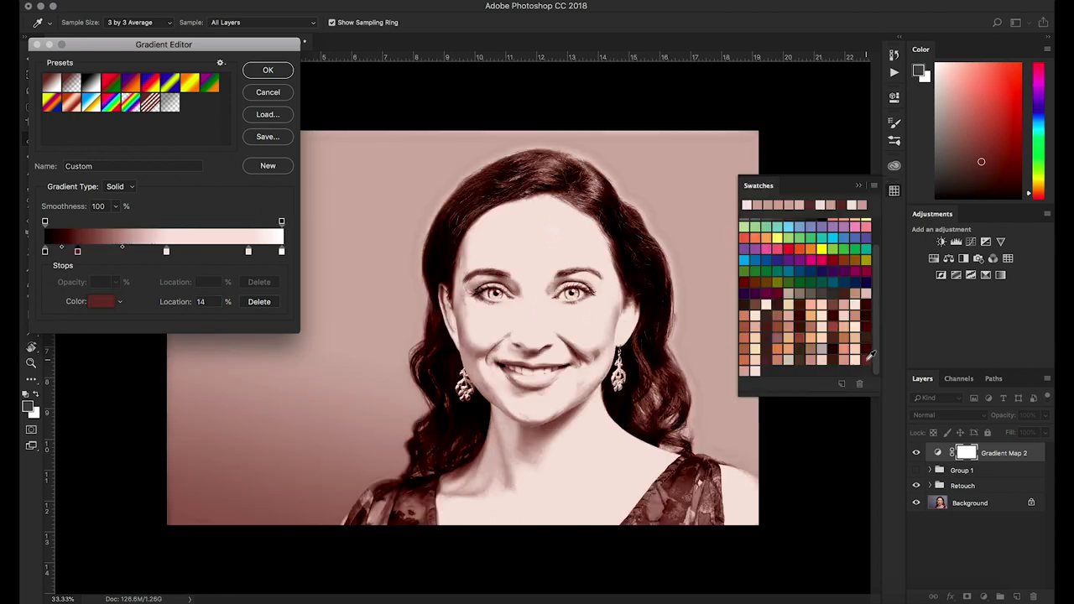
left_click(166, 252)
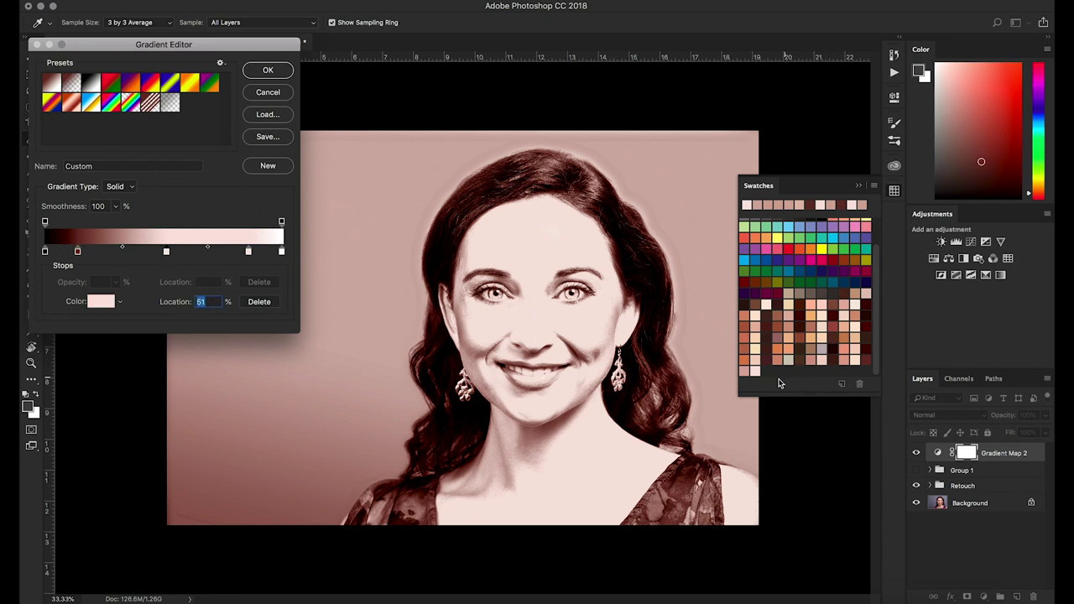
left_click(749, 364)
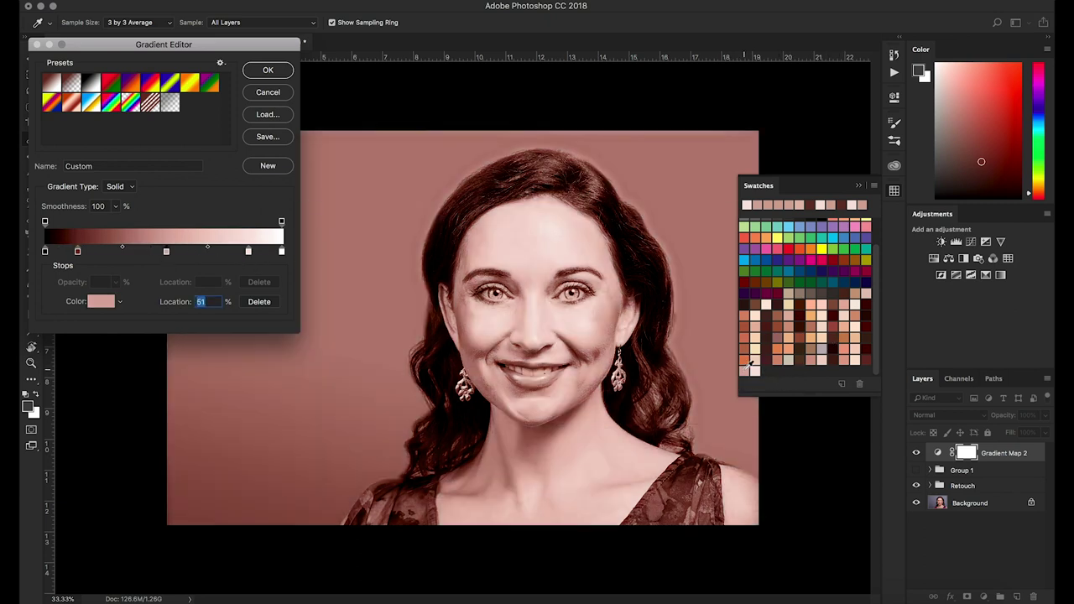
left_click(248, 253)
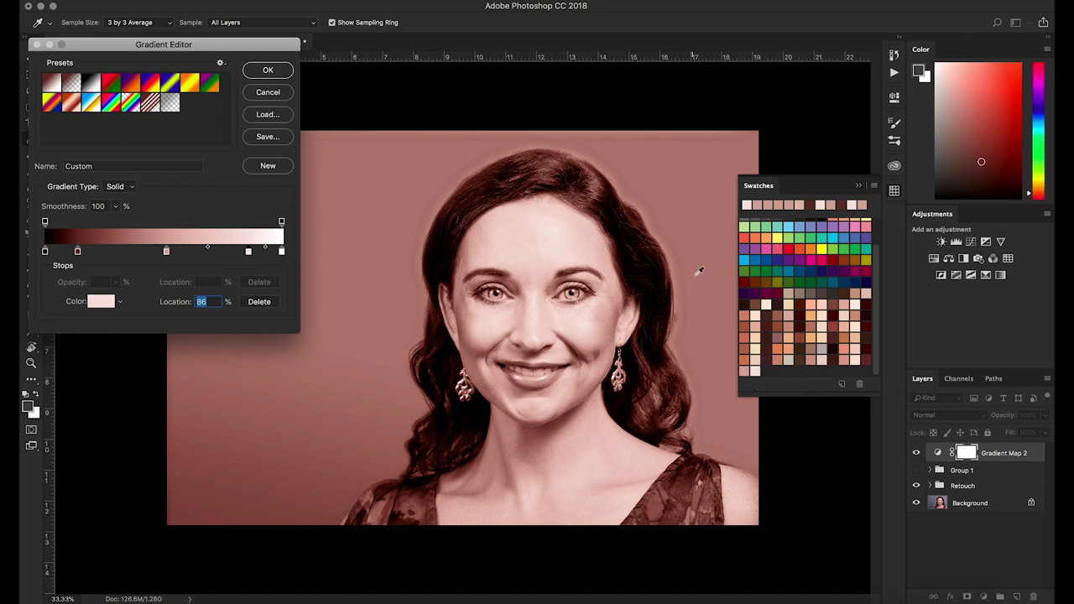
left_click(858, 186)
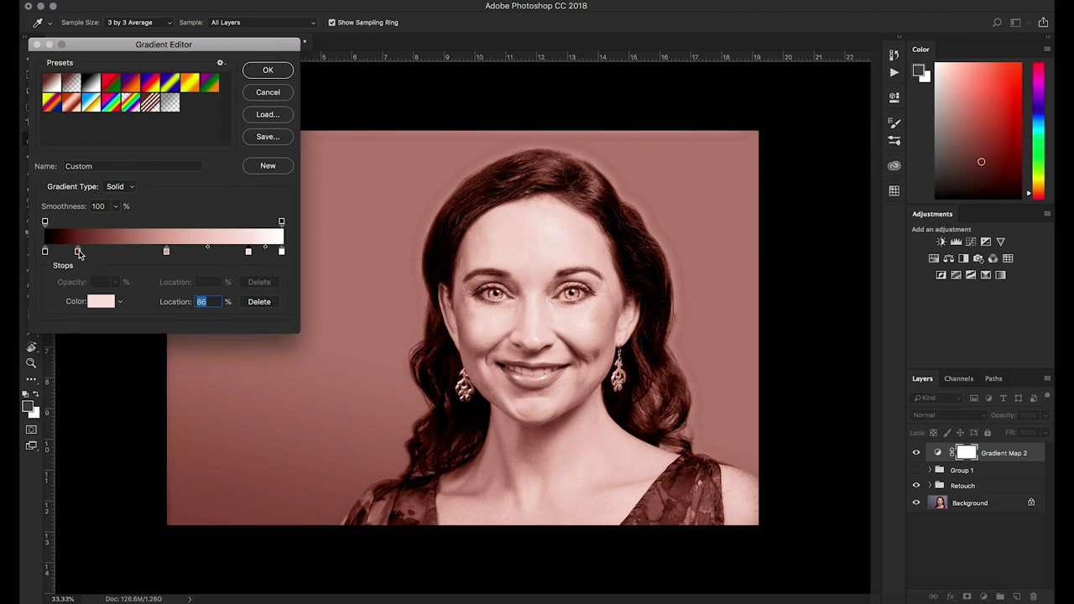
Move the shadow stop to 18%, the midtone stop slightly past 55% and the highlight stop to 85%, and accept the gradient.
left_click_drag(78, 251, 90, 255)
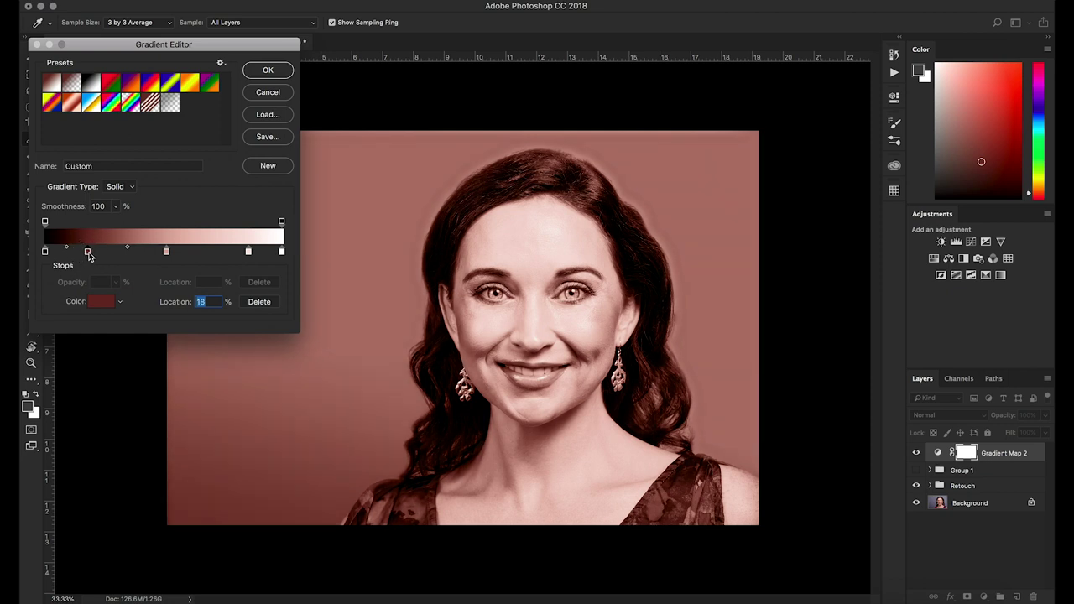
left_click_drag(166, 253, 176, 252)
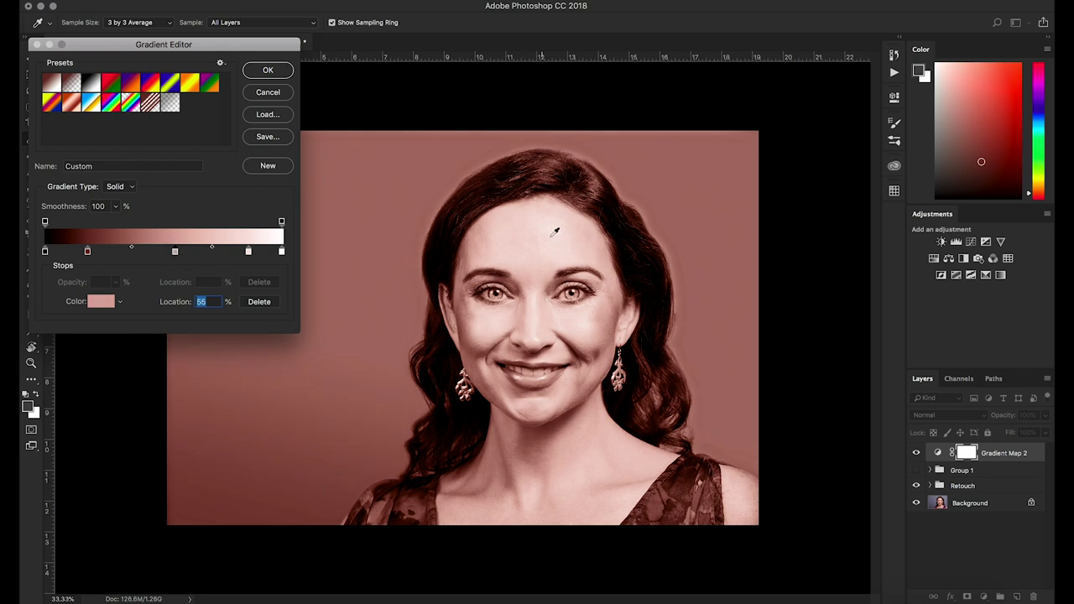
left_click(176, 253)
left_click_drag(175, 253, 178, 253)
left_click_drag(249, 254, 246, 254)
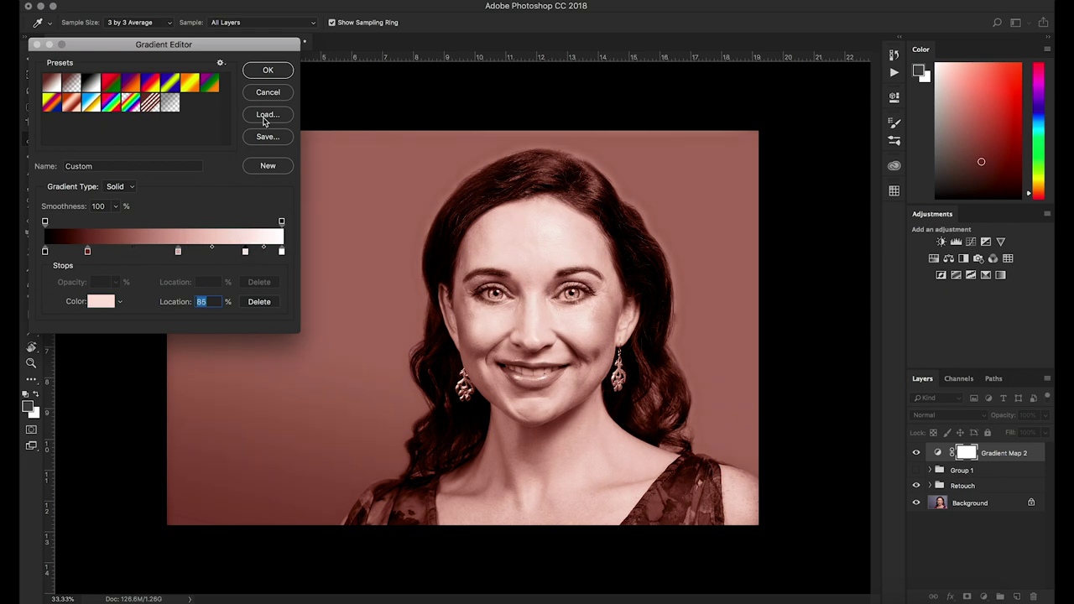
left_click(267, 70)
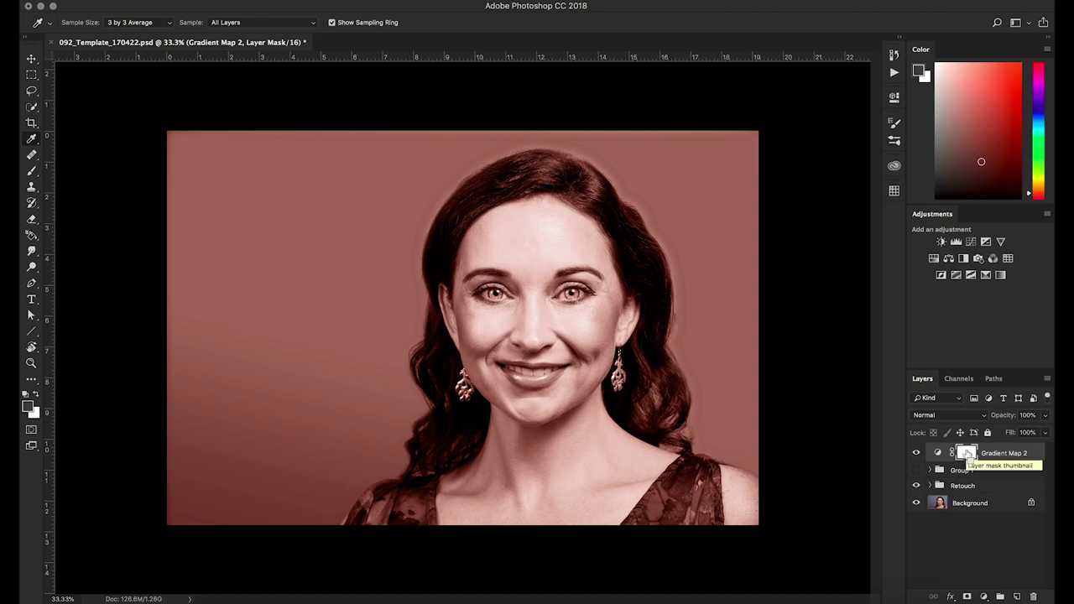
Invert the Gradient Map layer's mask to black.
key("ctrl+i")
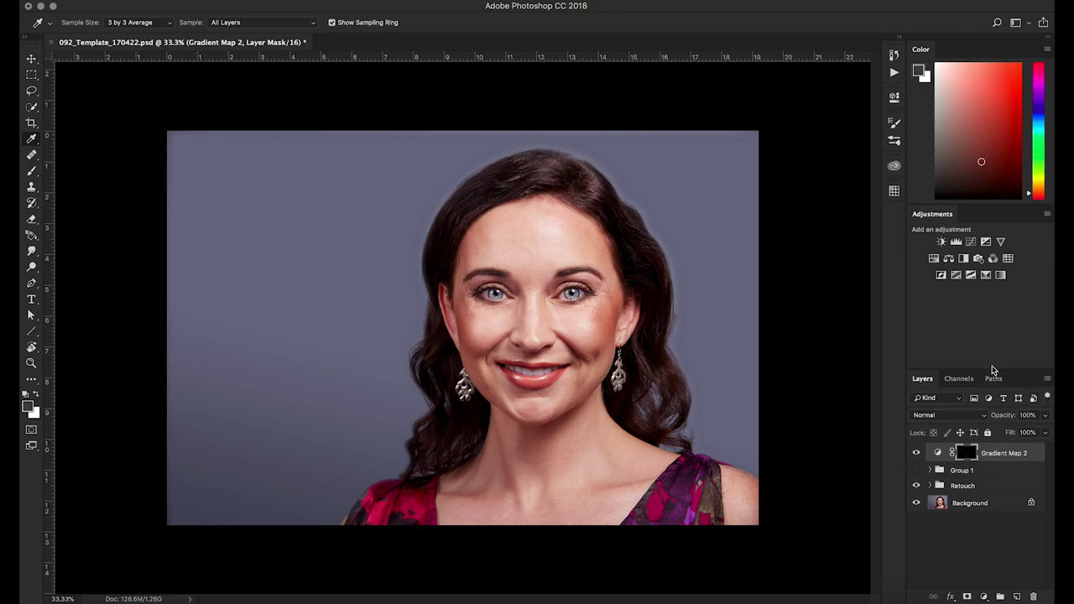
Choose the Brush tool and raise the brush tip's hardness to a nearly hard edge.
key("b")
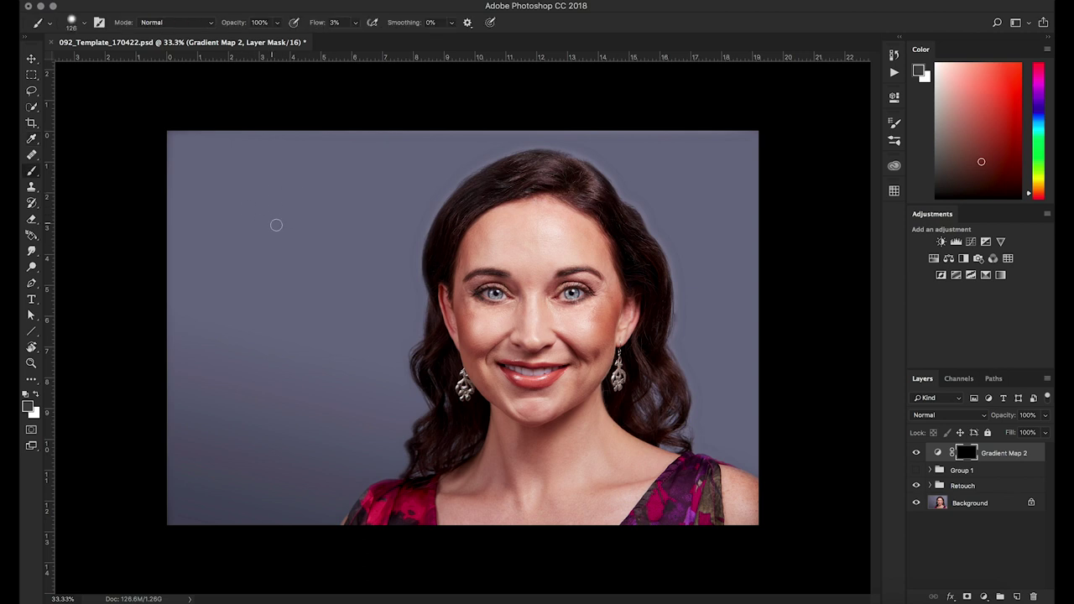
right_click(522, 253)
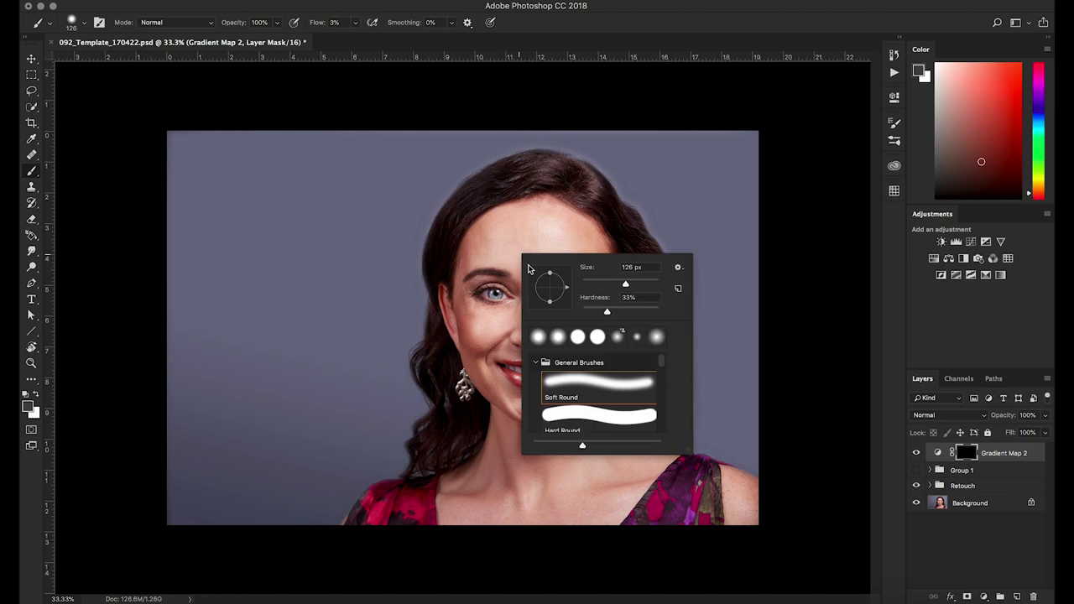
left_click_drag(608, 311, 649, 312)
double_click(659, 334)
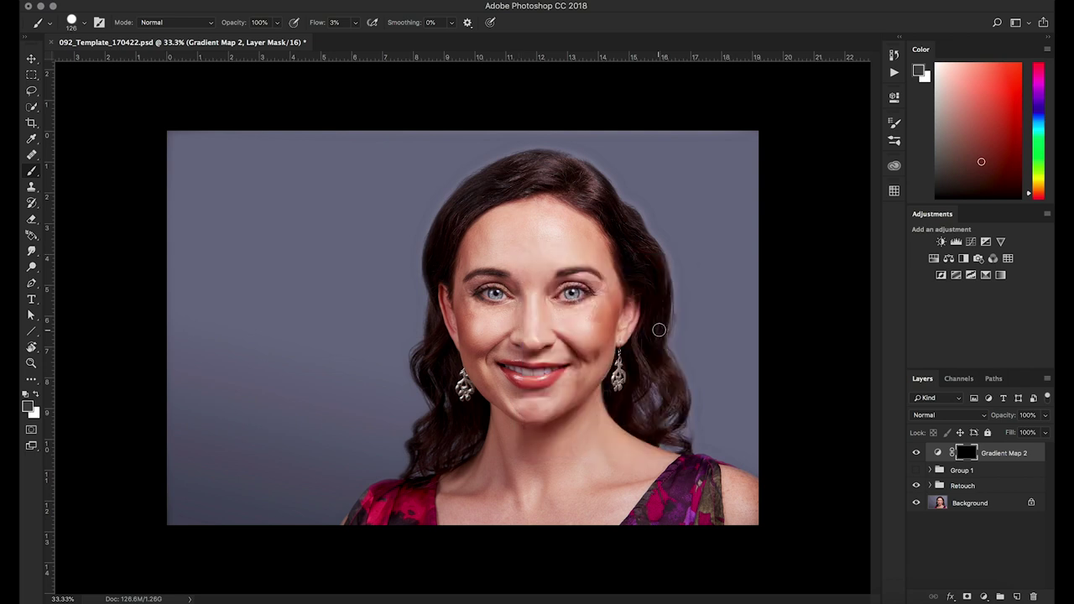
Set the brush to 185 px with white as the foreground colour and 100% flow.
scroll(546, 219, "up", 10)
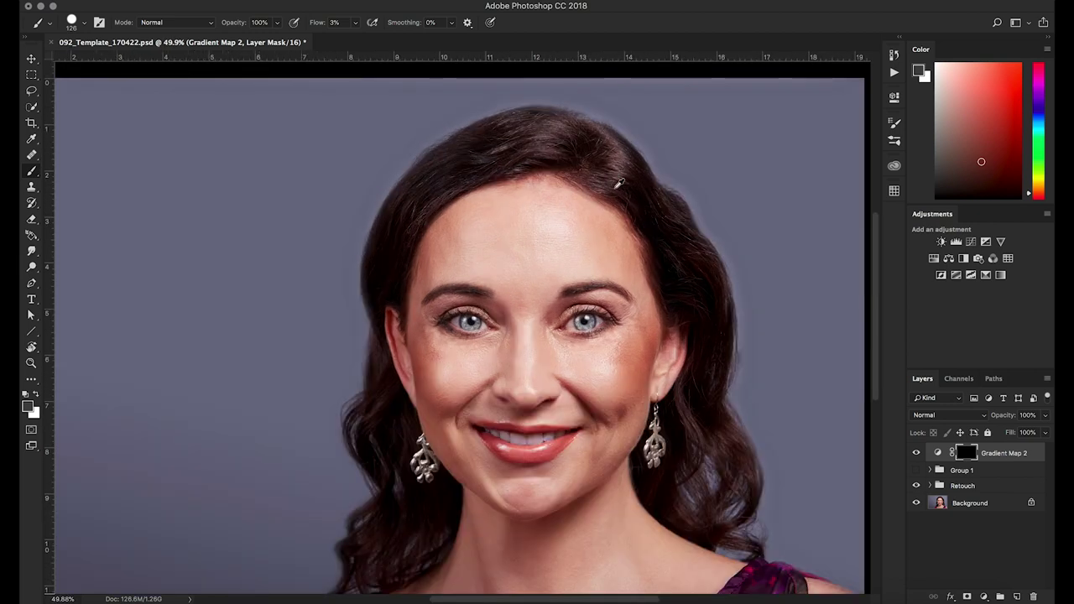
scroll(500, 223, "down", 8)
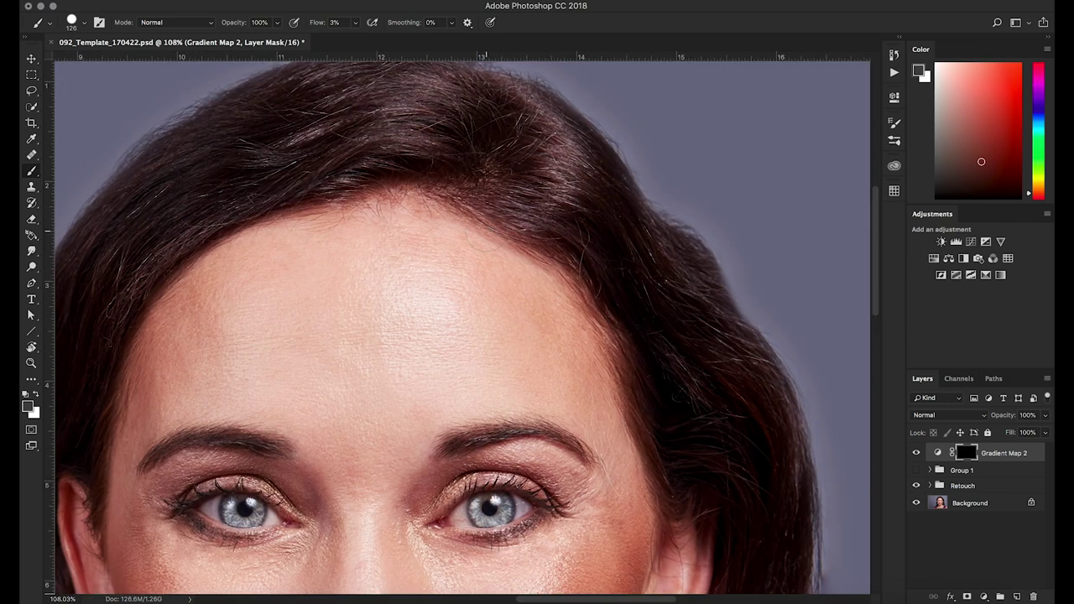
left_click_drag(367, 250, 412, 250)
left_click(36, 395)
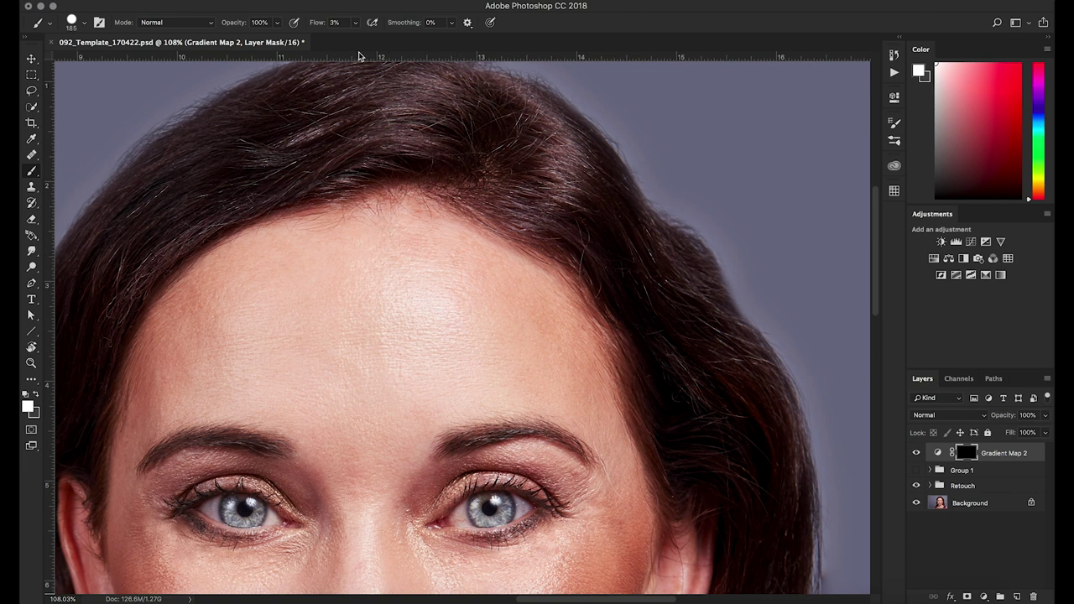
left_click(355, 23)
left_click_drag(357, 39, 419, 37)
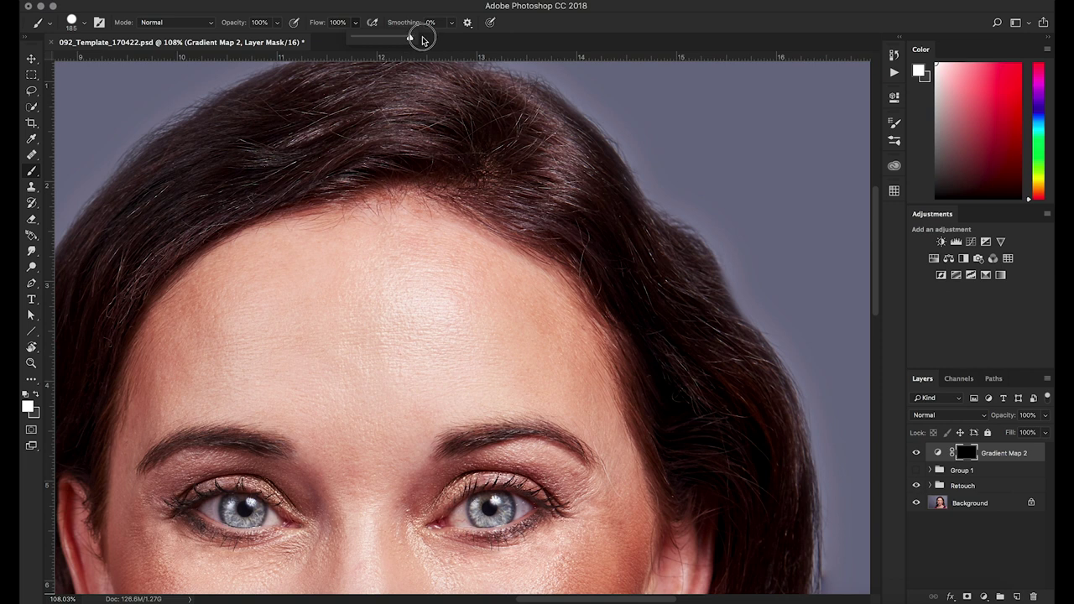
Paint the whole forehead white on the Gradient Map mask, slightly softening the brush hardness along the way.
mouse_move(414, 237)
left_mouse_down()
mouse_move(338, 232)
mouse_move(248, 265)
mouse_move(197, 298)
mouse_move(155, 382)
mouse_move(312, 254)
mouse_move(373, 237)
mouse_move(428, 248)
left_mouse_up()
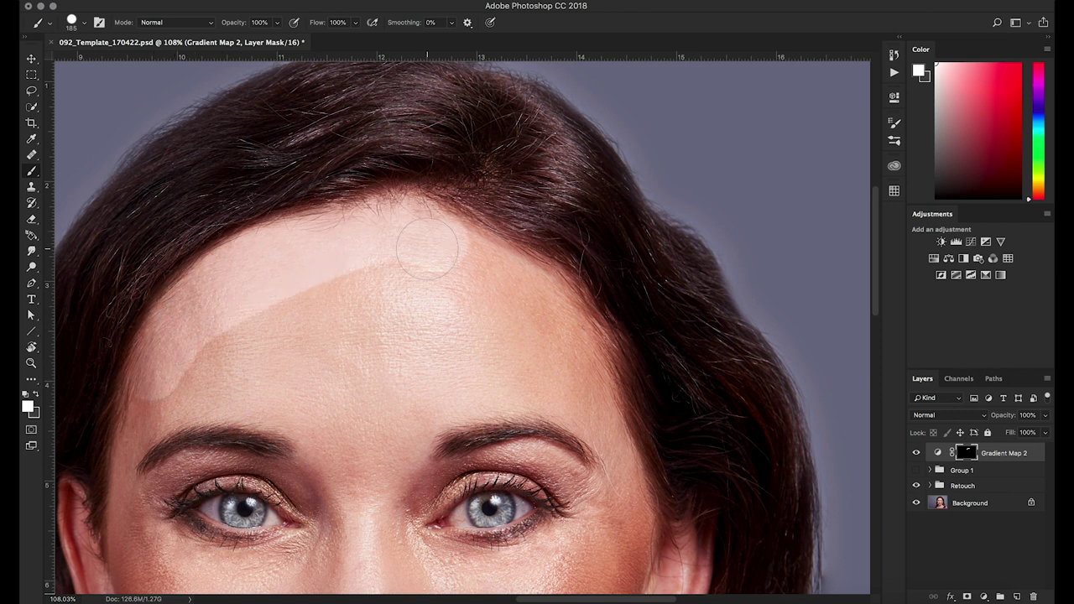
right_click(428, 249)
left_click_drag(563, 311, 554, 309)
left_click(636, 22)
mouse_move(451, 248)
left_mouse_down()
mouse_move(479, 262)
mouse_move(429, 238)
mouse_move(497, 284)
mouse_move(514, 286)
mouse_move(503, 276)
mouse_move(525, 289)
mouse_move(504, 270)
mouse_move(554, 329)
mouse_move(545, 303)
mouse_move(602, 433)
mouse_move(554, 401)
mouse_move(497, 336)
mouse_move(548, 409)
mouse_move(495, 400)
mouse_move(424, 410)
mouse_move(479, 348)
mouse_move(431, 368)
mouse_move(404, 398)
mouse_move(404, 305)
mouse_move(428, 302)
mouse_move(408, 324)
mouse_move(363, 287)
mouse_move(240, 324)
mouse_move(202, 393)
mouse_move(235, 400)
mouse_move(208, 409)
mouse_move(294, 419)
mouse_move(247, 402)
mouse_move(245, 376)
mouse_move(272, 364)
mouse_move(378, 365)
mouse_move(365, 403)
mouse_move(400, 386)
left_mouse_up()
Paint both temples and the bridge of the nose white on the mask, reducing the brush to 146 px.
scroll(401, 386, "down", 5)
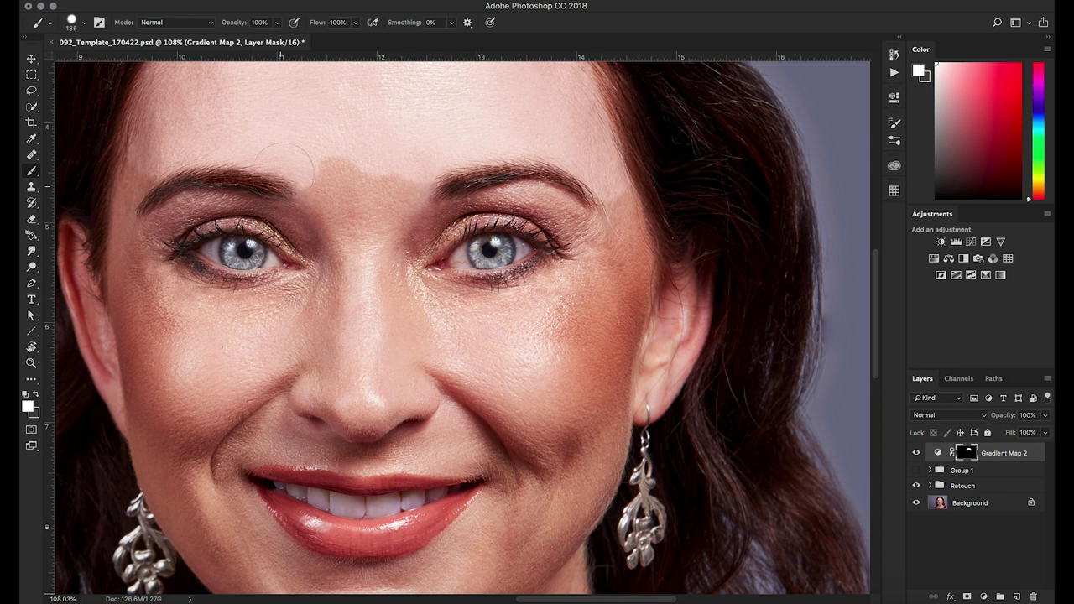
mouse_move(622, 216)
left_mouse_down()
mouse_move(416, 175)
mouse_move(362, 228)
mouse_move(395, 235)
mouse_move(365, 277)
mouse_move(312, 156)
mouse_move(357, 220)
left_mouse_up()
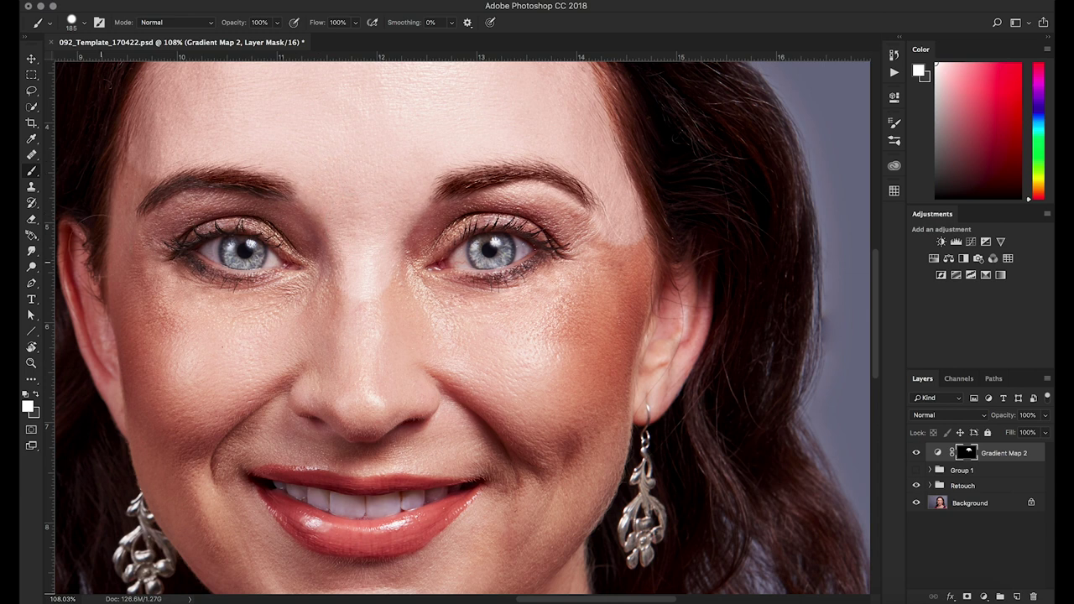
left_click_drag(296, 134, 416, 168)
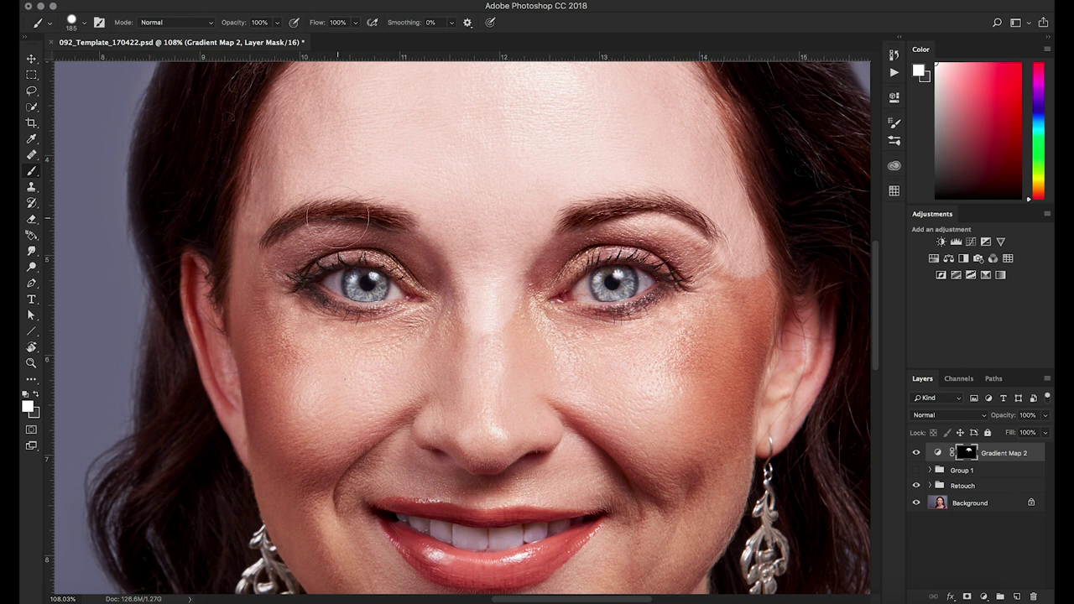
left_click_drag(445, 162, 428, 165)
left_click_drag(246, 232, 249, 277)
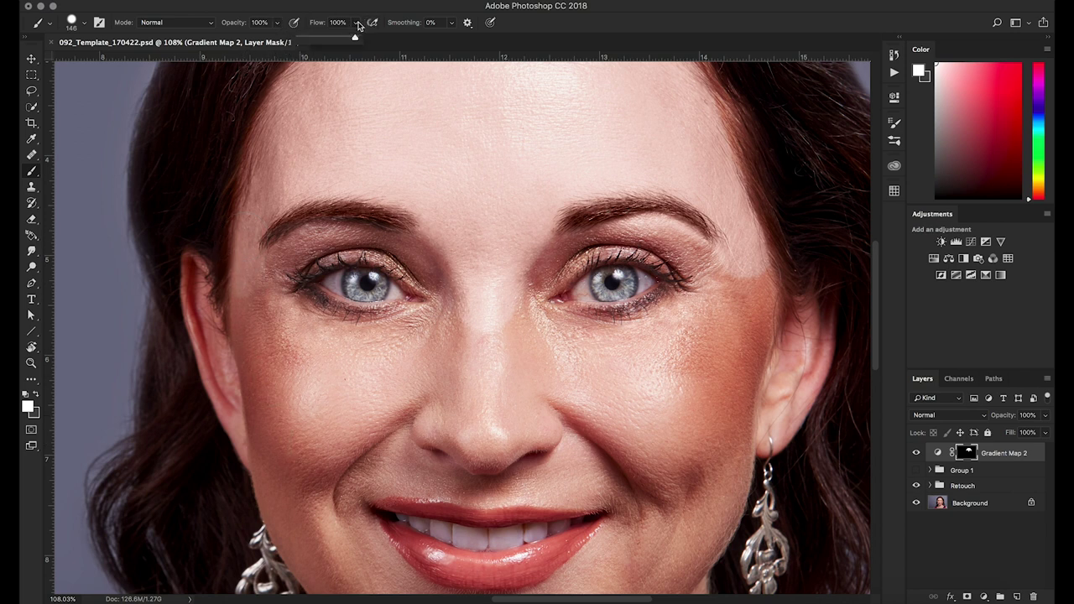
Paint the skin under the eyes, the nose and both inner cheeks white on the mask.
mouse_move(303, 332)
left_mouse_down()
mouse_move(400, 345)
mouse_move(324, 346)
mouse_move(404, 342)
mouse_move(464, 300)
mouse_move(476, 329)
mouse_move(529, 354)
left_mouse_up()
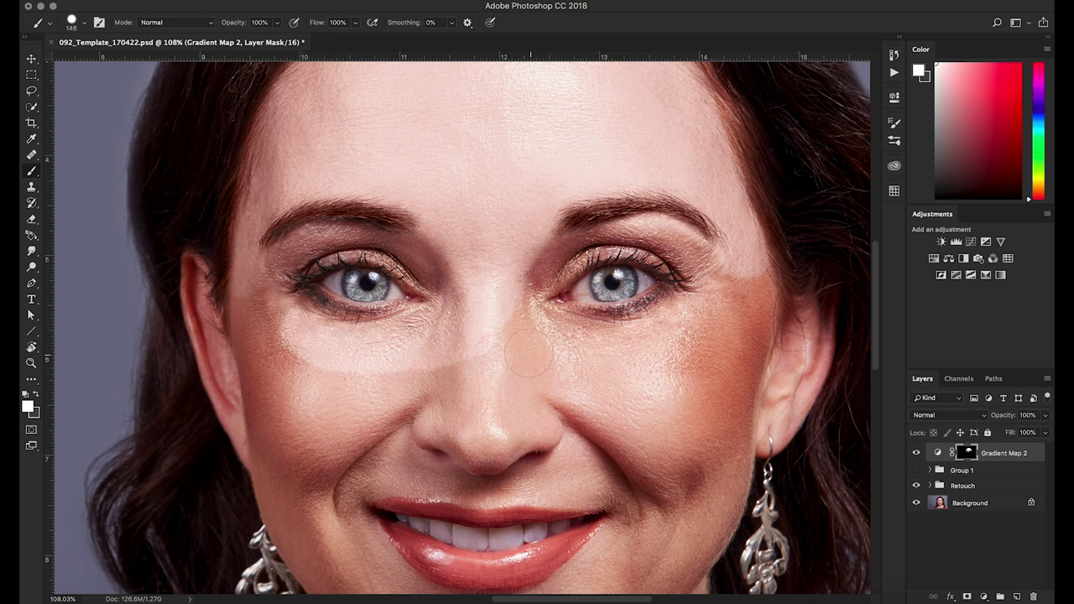
mouse_move(503, 297)
left_mouse_down()
mouse_move(537, 335)
mouse_move(625, 344)
mouse_move(667, 331)
mouse_move(640, 382)
mouse_move(512, 369)
mouse_move(480, 403)
mouse_move(491, 445)
mouse_move(516, 419)
mouse_move(504, 447)
mouse_move(561, 487)
mouse_move(654, 384)
mouse_move(642, 437)
mouse_move(579, 466)
mouse_move(542, 442)
left_mouse_up()
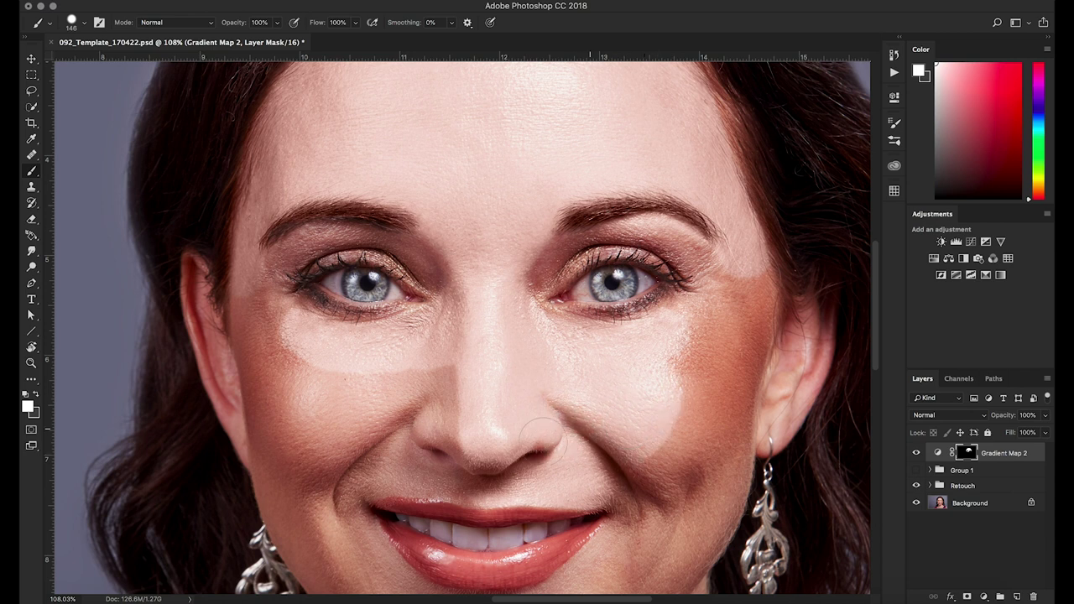
mouse_move(470, 363)
left_mouse_down()
mouse_move(445, 402)
mouse_move(438, 457)
mouse_move(397, 380)
mouse_move(365, 379)
mouse_move(314, 354)
mouse_move(323, 399)
mouse_move(410, 457)
mouse_move(391, 472)
left_mouse_up()
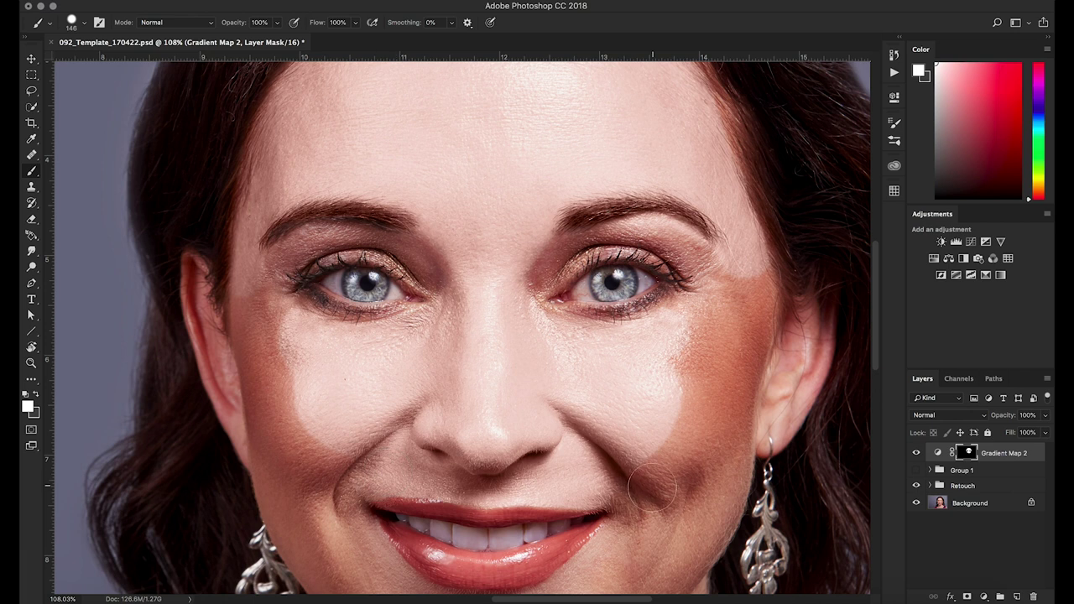
Paint the jawline, the chin and the skin around the mouth white on the mask, avoiding the lips.
scroll(652, 496, "down", 5)
mouse_move(767, 252)
left_mouse_down()
mouse_move(655, 369)
mouse_move(529, 440)
mouse_move(583, 420)
mouse_move(533, 457)
mouse_move(502, 466)
mouse_move(535, 426)
left_mouse_up()
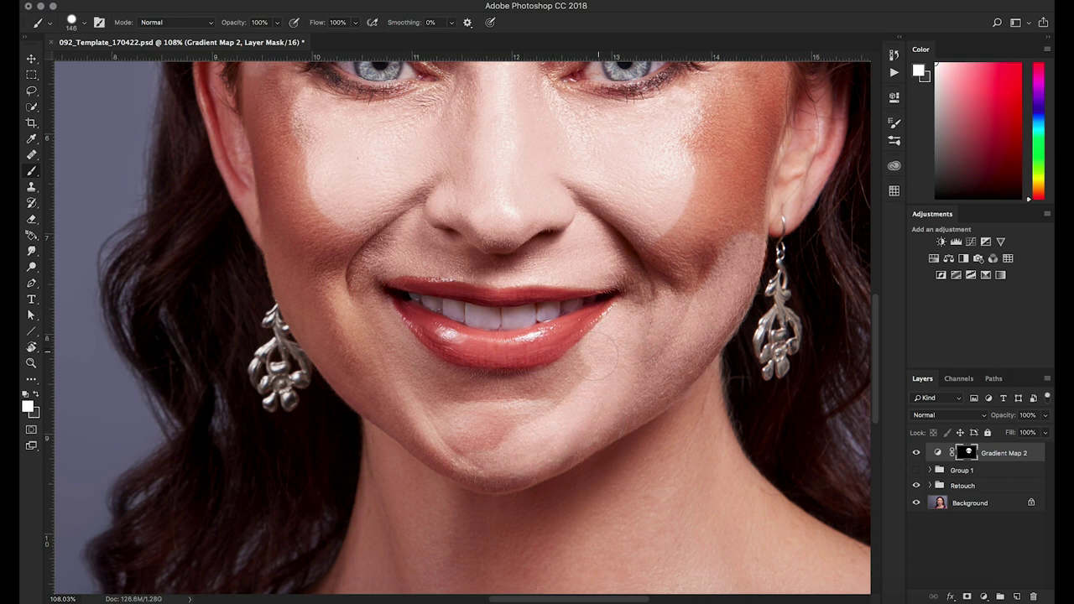
mouse_move(495, 410)
left_mouse_down()
mouse_move(453, 403)
mouse_move(482, 436)
mouse_move(450, 464)
left_mouse_up()
left_click_drag(361, 313, 420, 388)
mouse_move(520, 412)
left_mouse_down()
mouse_move(394, 428)
mouse_move(377, 381)
left_mouse_up()
left_click_drag(599, 458, 623, 434)
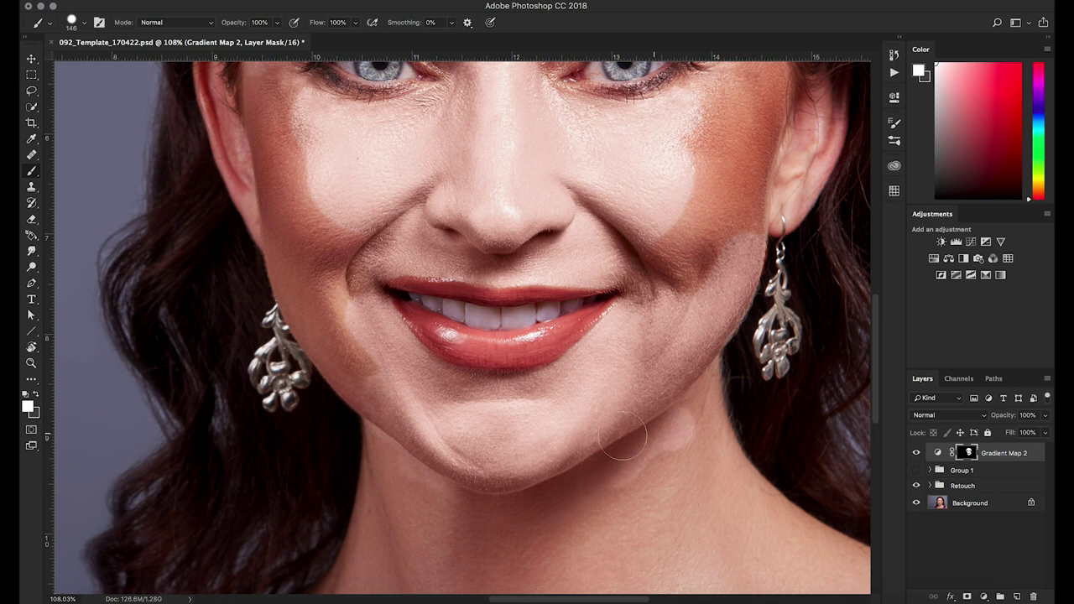
left_click_drag(355, 344, 328, 345)
right_click(322, 322)
key("Escape")
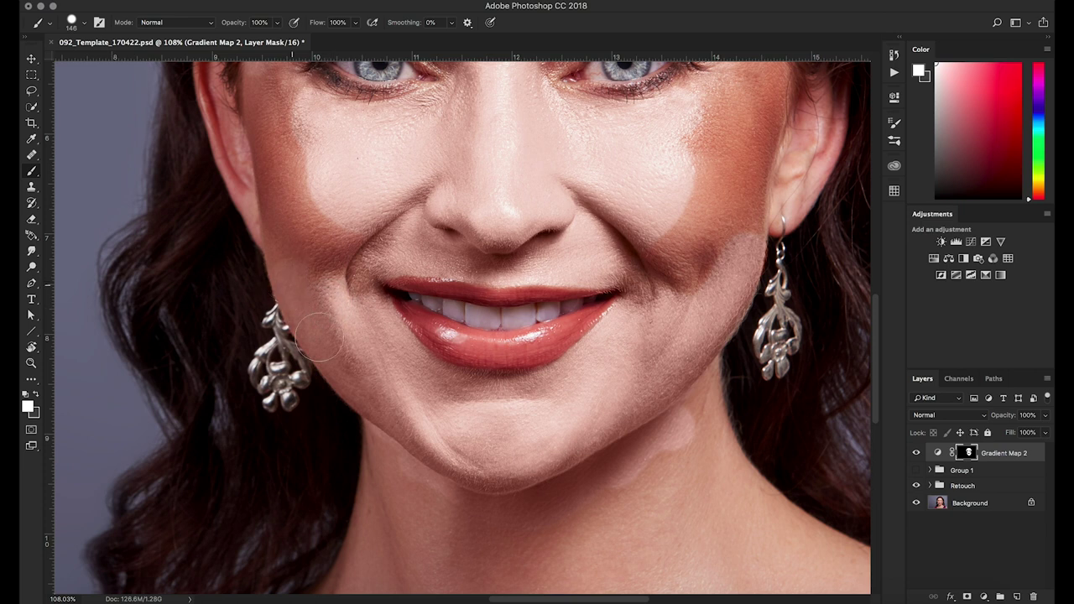
Lower the brush flow to 14% and paint lightly over both shaded outer cheeks on the mask.
scroll(319, 257, "up", 3)
left_click_drag(355, 22, 307, 38)
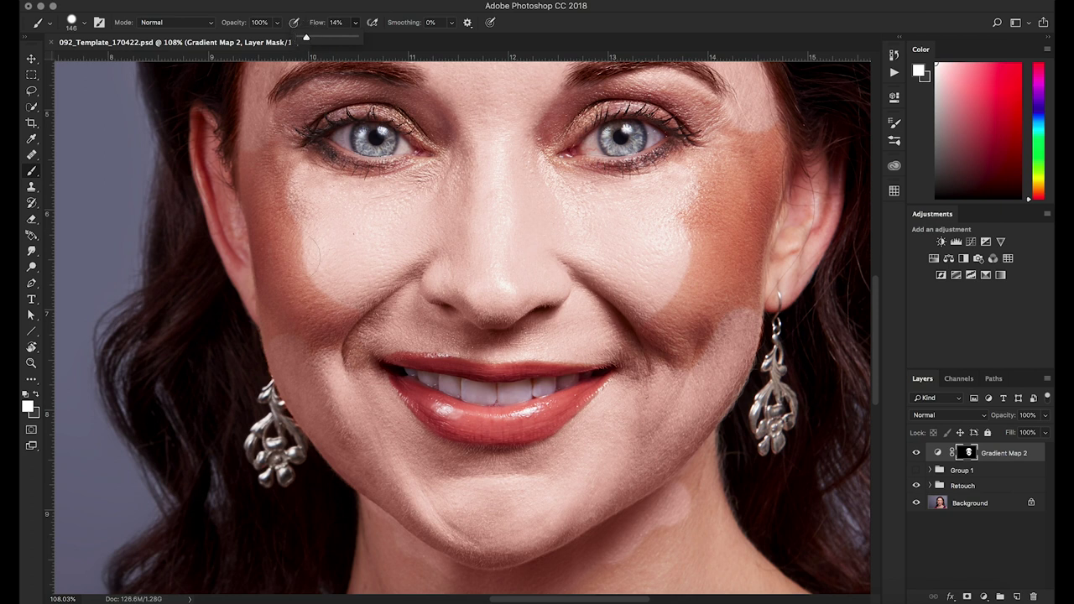
left_click(253, 159)
left_click_drag(269, 163, 327, 332)
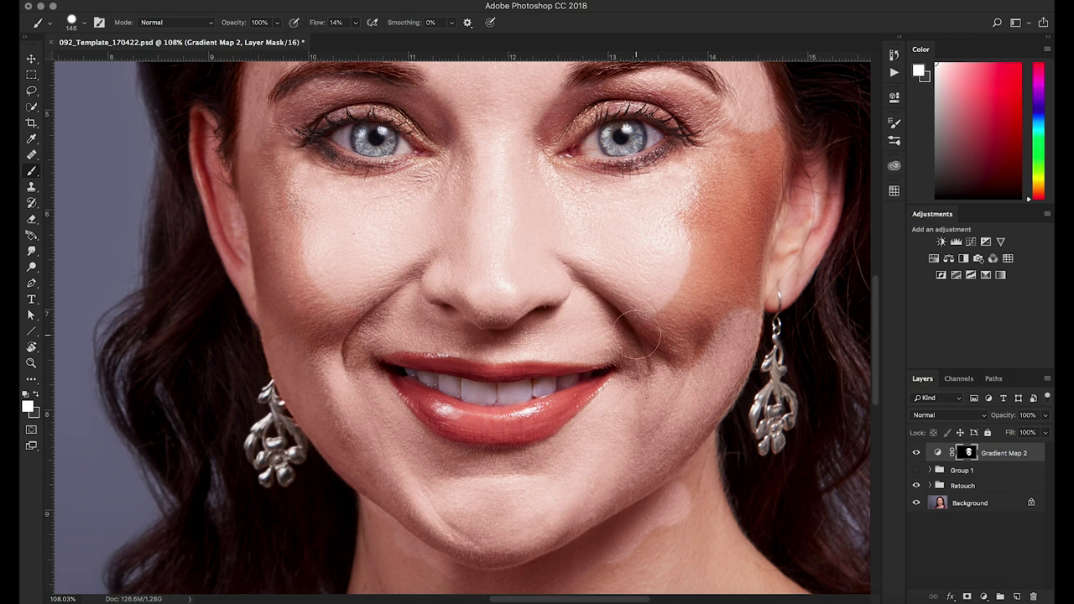
mouse_move(648, 369)
left_mouse_down()
mouse_move(681, 307)
mouse_move(750, 226)
mouse_move(700, 331)
mouse_move(745, 257)
left_mouse_up()
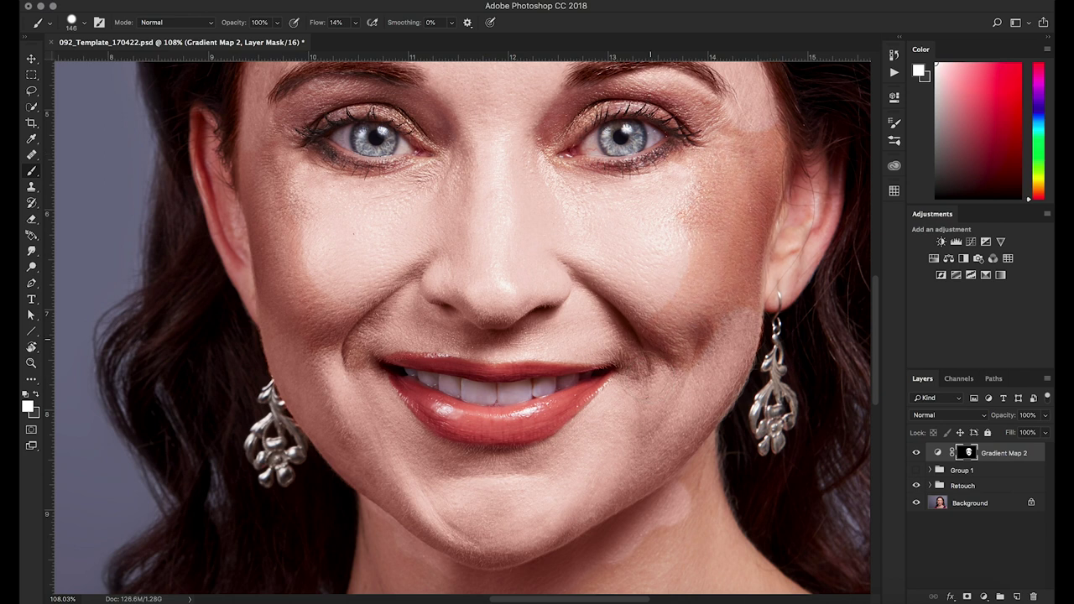
Restore the brush flow to 100% and paint both ears white on the mask with a 95 px brush.
scroll(520, 204, "down", 4)
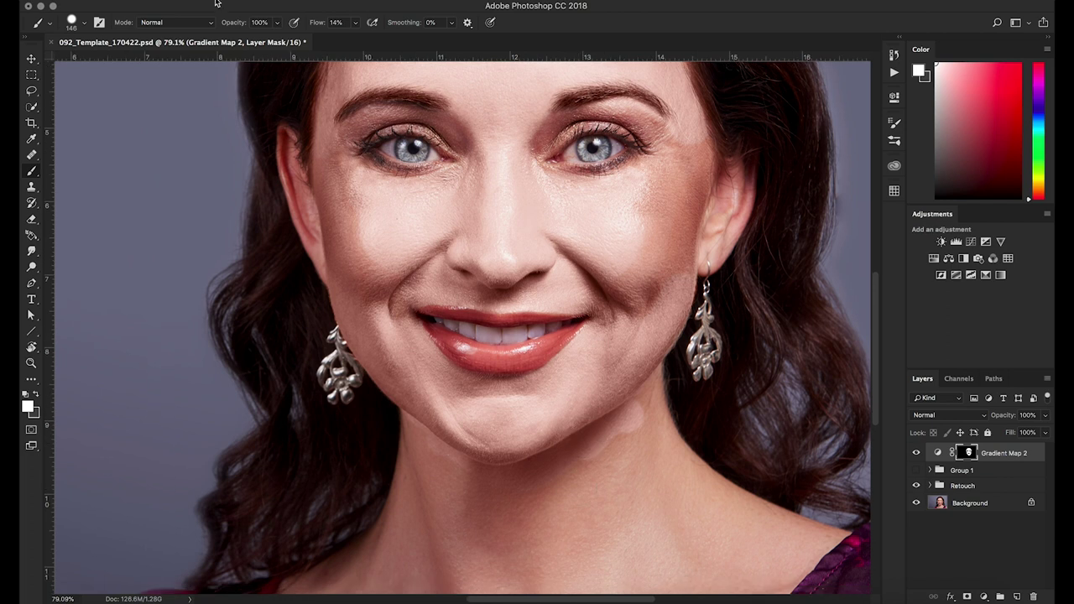
left_click(355, 22)
left_click_drag(352, 37, 404, 38)
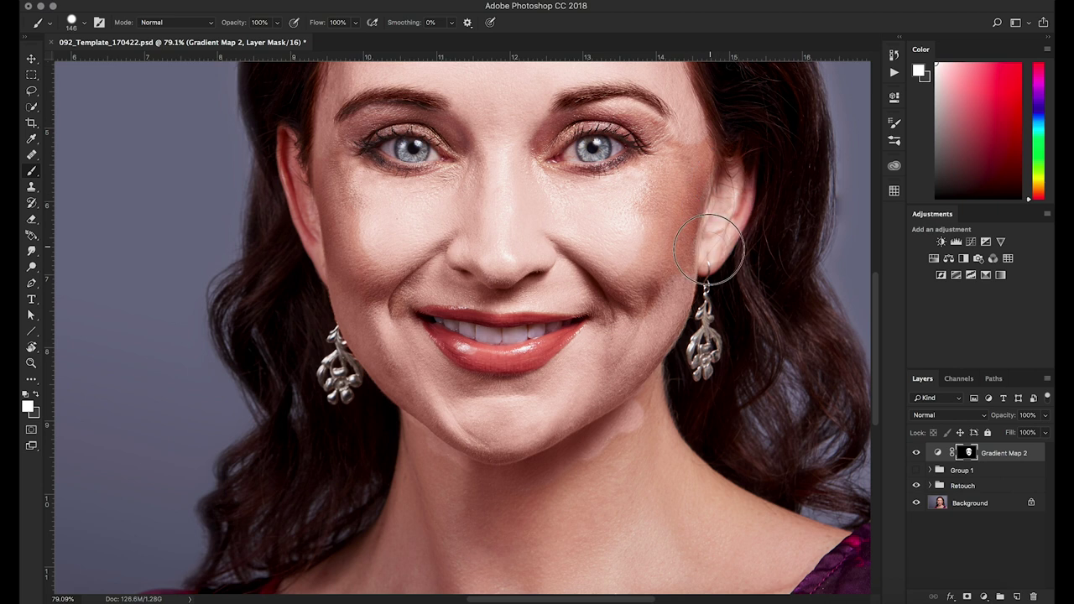
left_click_drag(286, 147, 282, 149)
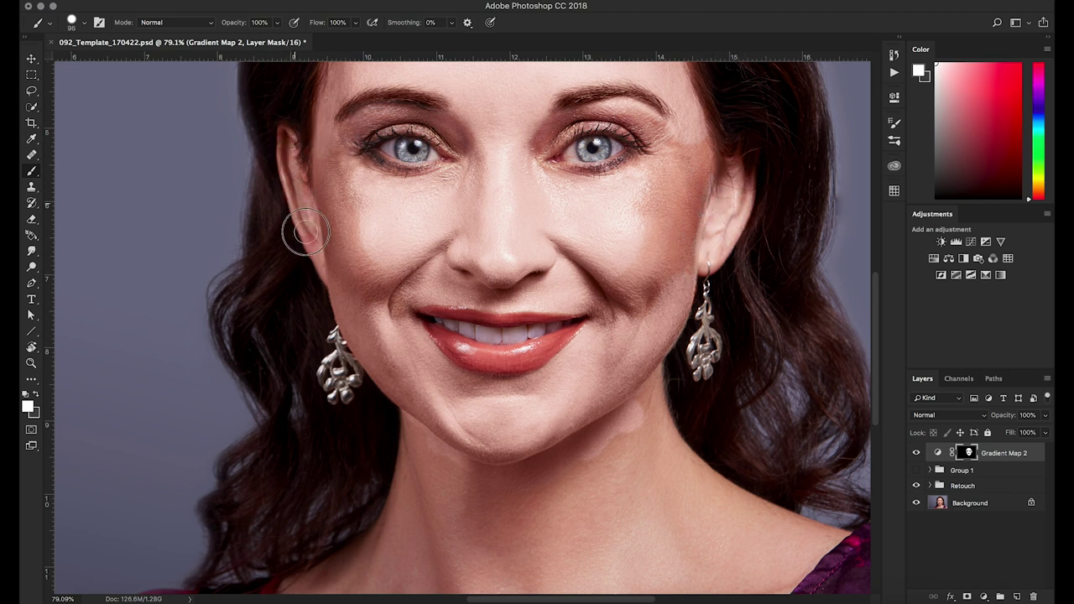
Paint the neck and chest white on the mask up to the hair and dress, adjusting the brush size for the edges.
mouse_move(615, 509)
left_mouse_down()
mouse_move(510, 223)
mouse_move(483, 202)
left_mouse_up()
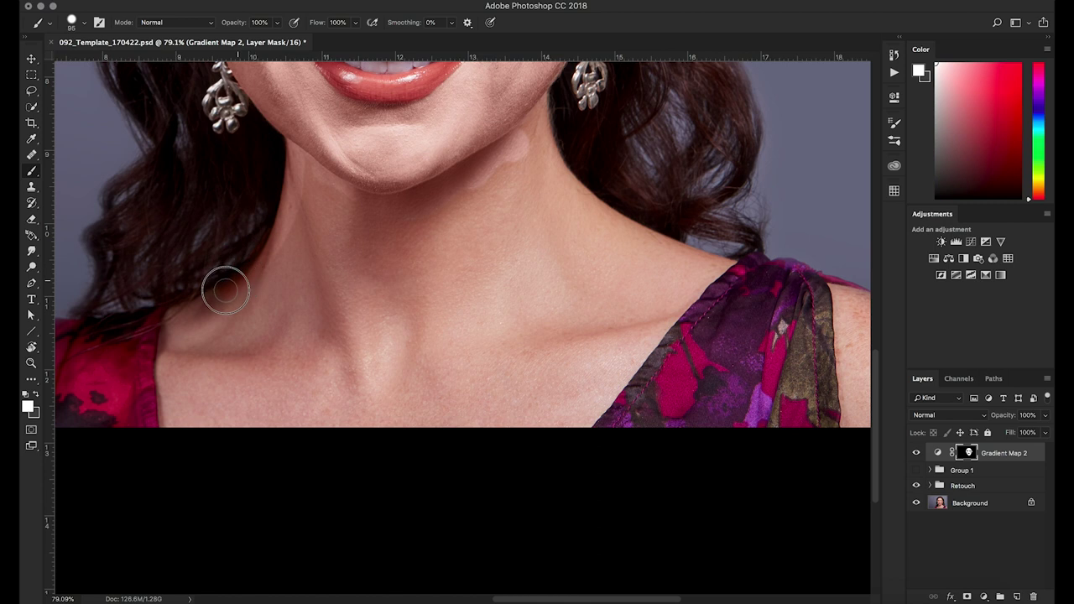
mouse_move(172, 338)
left_mouse_down()
mouse_move(163, 364)
mouse_move(176, 441)
left_mouse_up()
left_click_drag(468, 240, 495, 240)
mouse_move(530, 106)
left_mouse_down()
mouse_move(545, 167)
mouse_move(581, 209)
mouse_move(693, 265)
mouse_move(660, 260)
mouse_move(604, 285)
mouse_move(592, 279)
mouse_move(679, 279)
mouse_move(659, 274)
mouse_move(724, 265)
mouse_move(674, 301)
mouse_move(693, 289)
mouse_move(581, 428)
left_mouse_up()
key("bracketleft")
key("bracketleft")
key("bracketleft")
left_click_drag(439, 288, 492, 287)
mouse_move(512, 185)
left_mouse_down()
mouse_move(325, 234)
mouse_move(319, 252)
mouse_move(250, 303)
mouse_move(241, 327)
mouse_move(208, 340)
left_mouse_up()
mouse_move(201, 395)
left_mouse_down()
mouse_move(215, 421)
mouse_move(275, 396)
mouse_move(273, 409)
mouse_move(337, 391)
mouse_move(331, 382)
mouse_move(313, 422)
mouse_move(420, 273)
mouse_move(533, 211)
mouse_move(653, 274)
mouse_move(587, 354)
mouse_move(620, 306)
mouse_move(547, 428)
mouse_move(540, 284)
mouse_move(483, 305)
mouse_move(394, 394)
left_mouse_up()
left_click_drag(448, 345, 165, 270)
Paint the bare shoulder beside the dress strap on the mask, using a 50 px brush for the edges and 146 px for the fill.
key("super+r")
left_click_drag(629, 289, 621, 289)
mouse_move(582, 248)
left_mouse_down()
mouse_move(568, 243)
mouse_move(588, 229)
left_mouse_up()
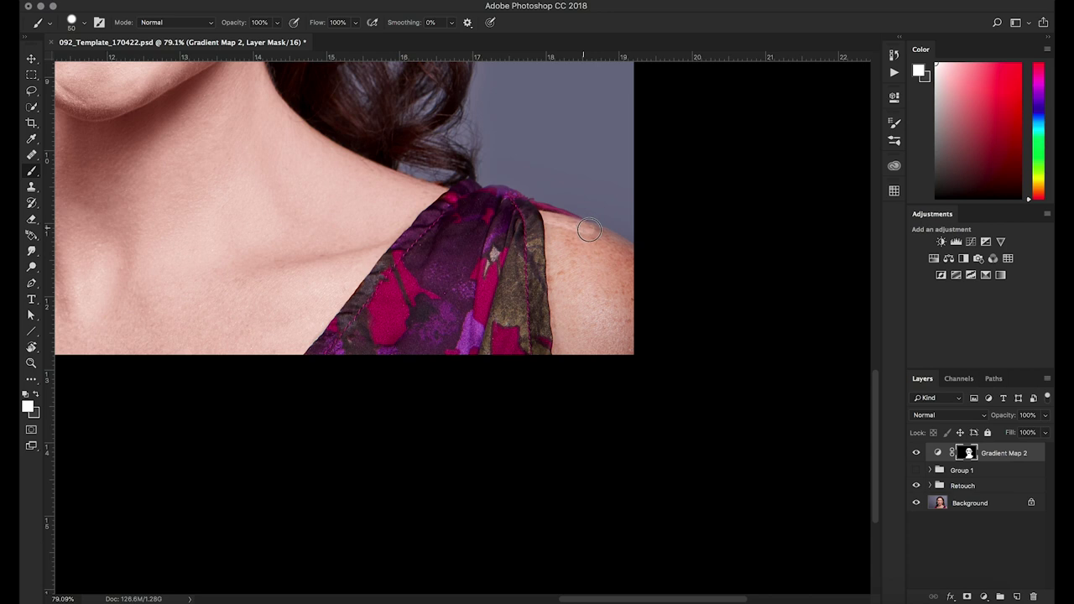
left_click_drag(547, 235, 554, 366)
left_click_drag(581, 313, 602, 318)
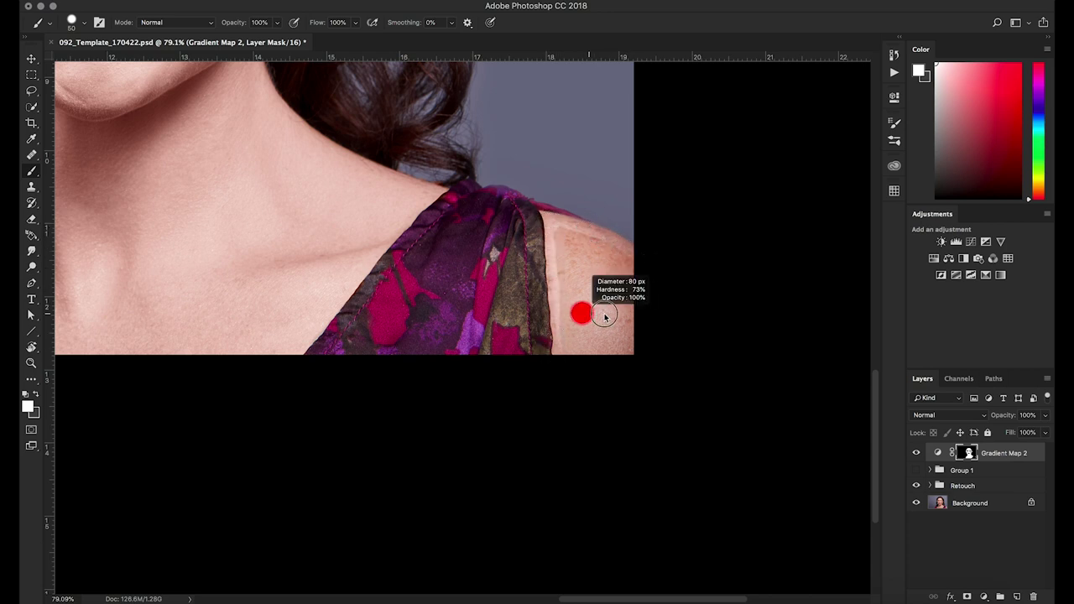
mouse_move(571, 247)
left_mouse_down()
mouse_move(613, 260)
mouse_move(613, 333)
mouse_move(587, 276)
mouse_move(571, 360)
left_mouse_up()
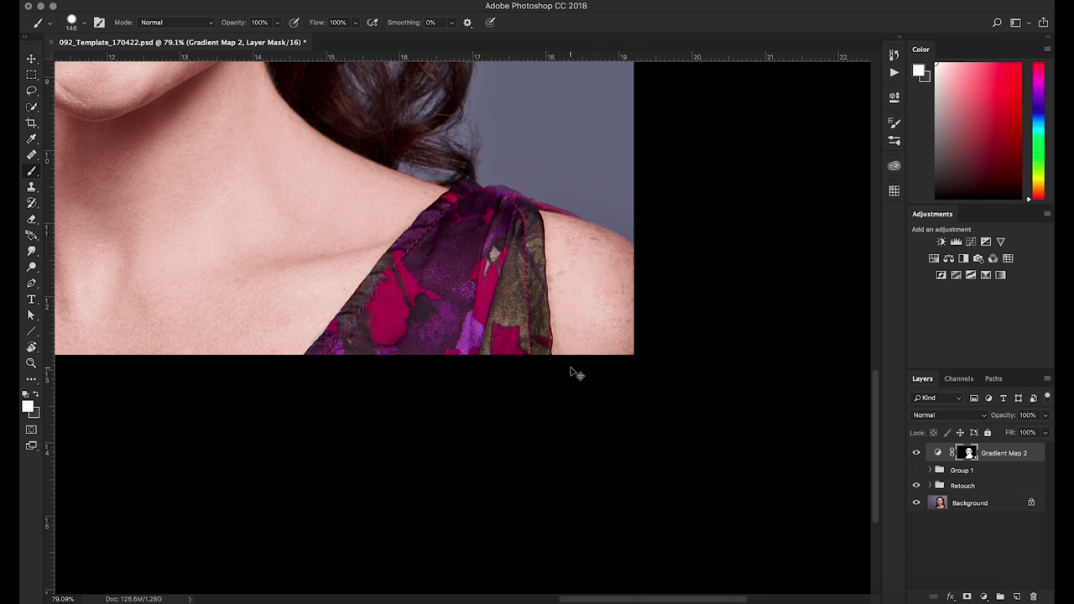
Set the Gradient Map layer's opacity to 20%.
key("super+0")
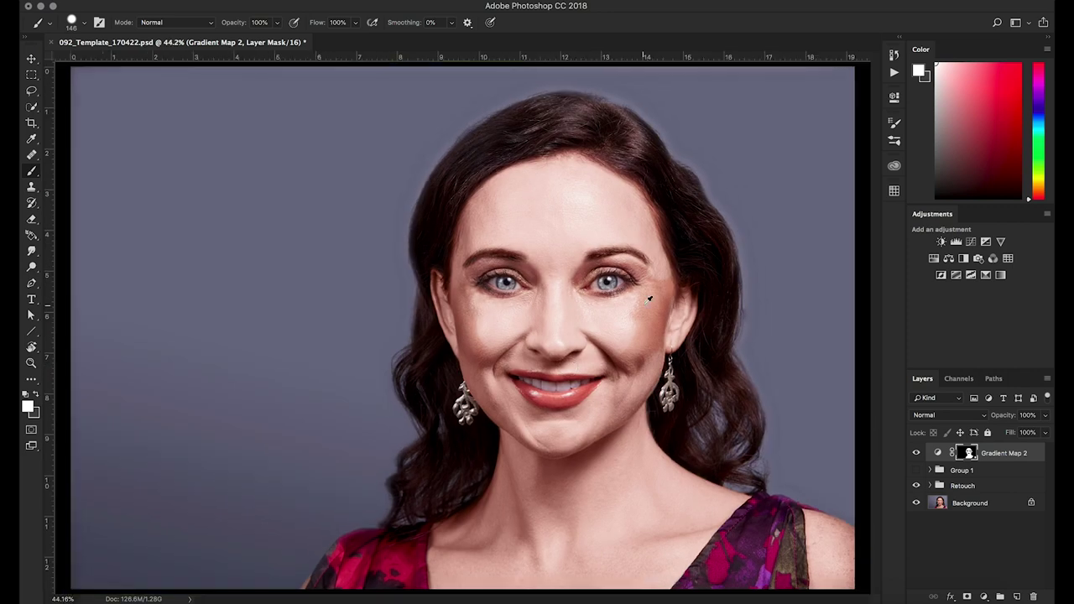
key("super+minus")
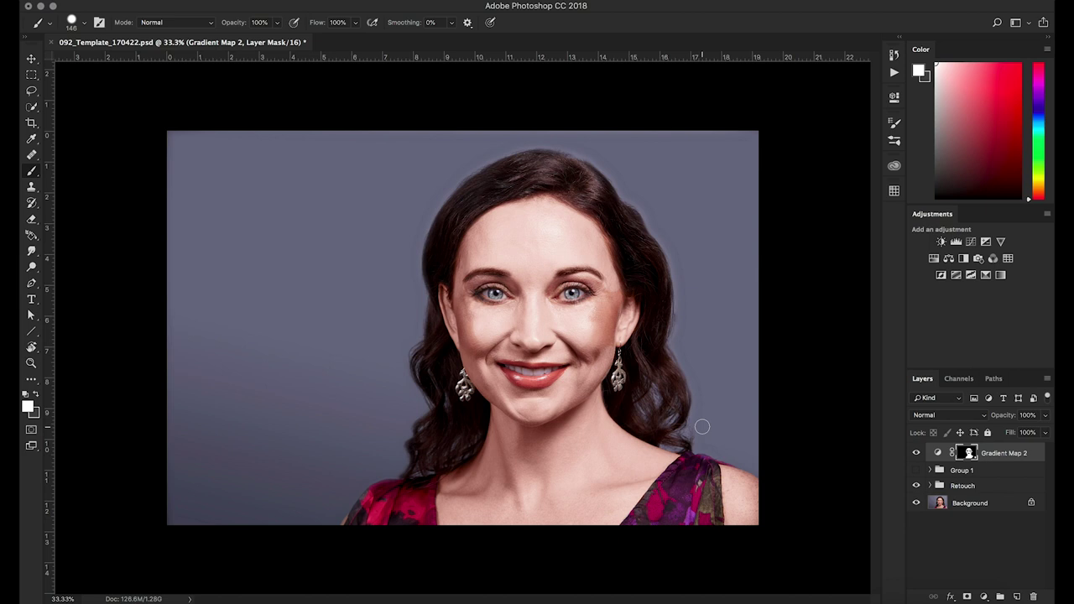
left_click(1047, 420)
left_click_drag(1044, 430, 998, 433)
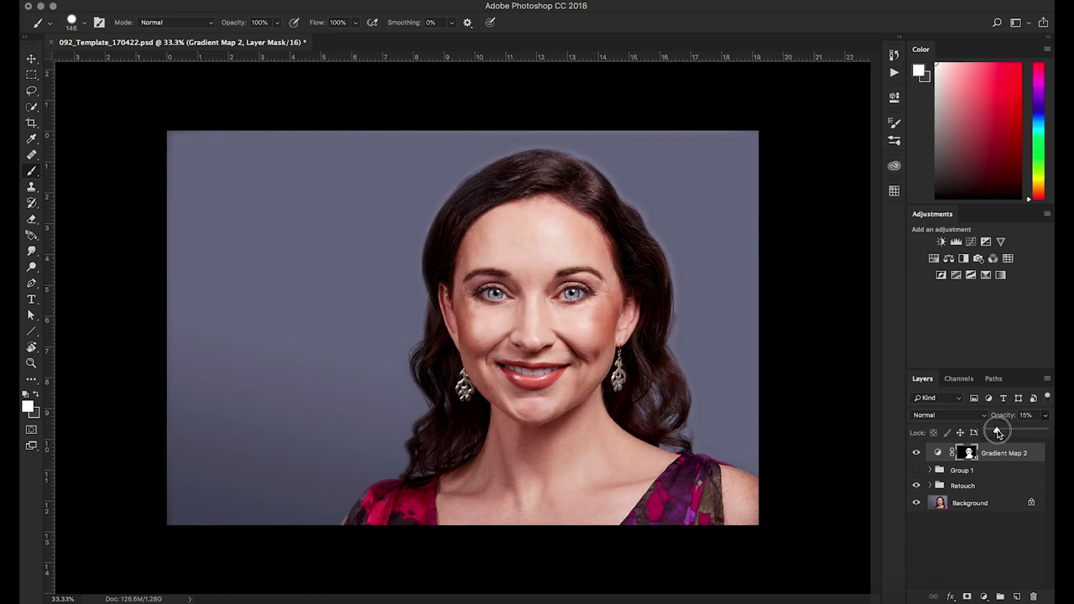
left_click_drag(998, 432, 1001, 433)
left_click(1028, 414)
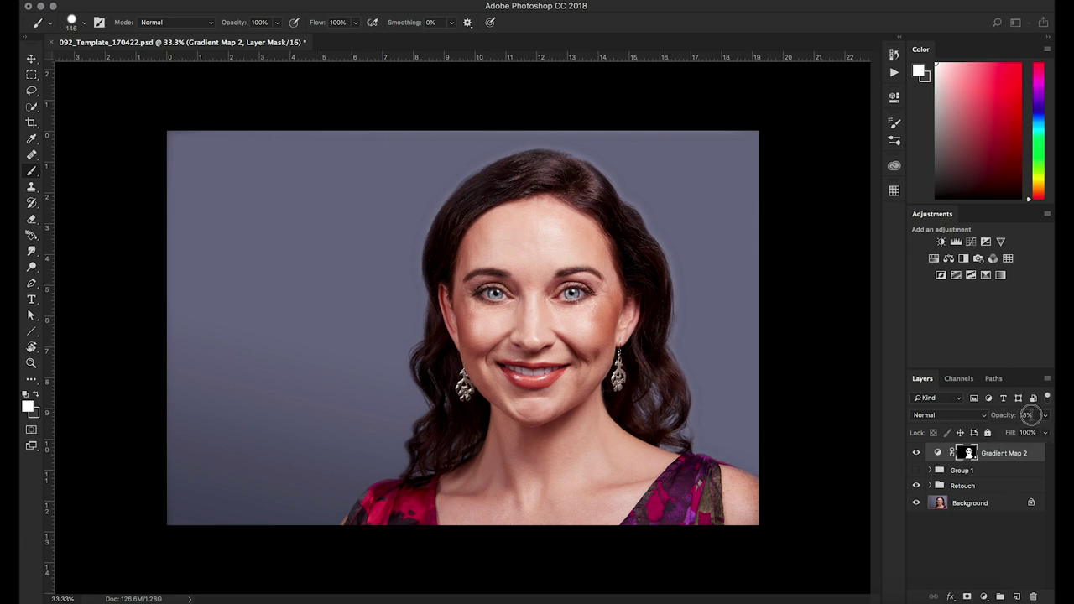
type("20")
Compare the portrait's skin with and without the Gradient Map layer by toggling its visibility several times.
scroll(592, 451, "up", 4)
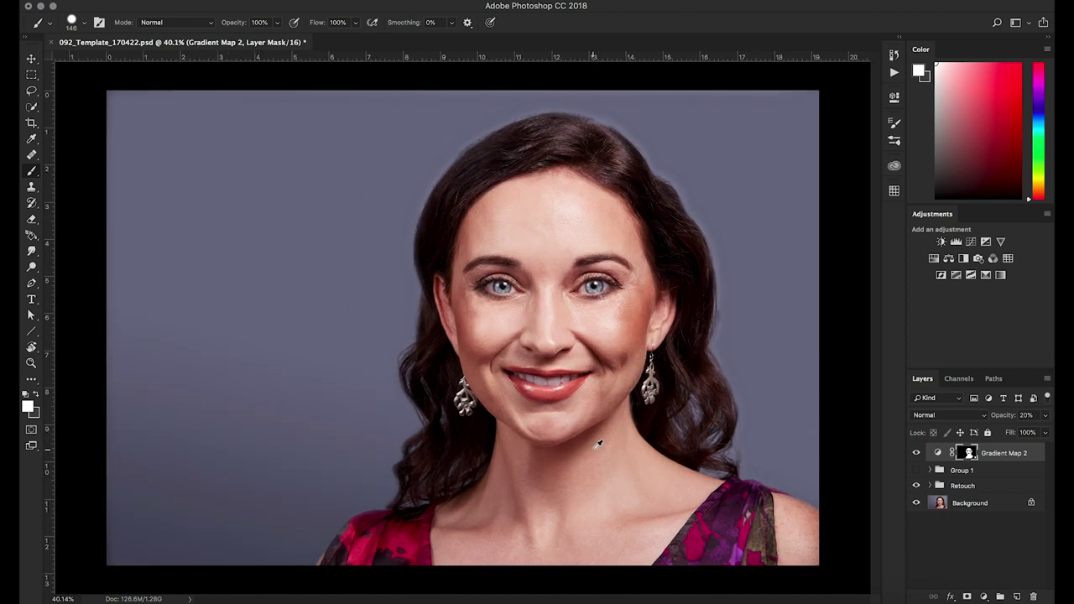
left_click_drag(613, 420, 524, 413)
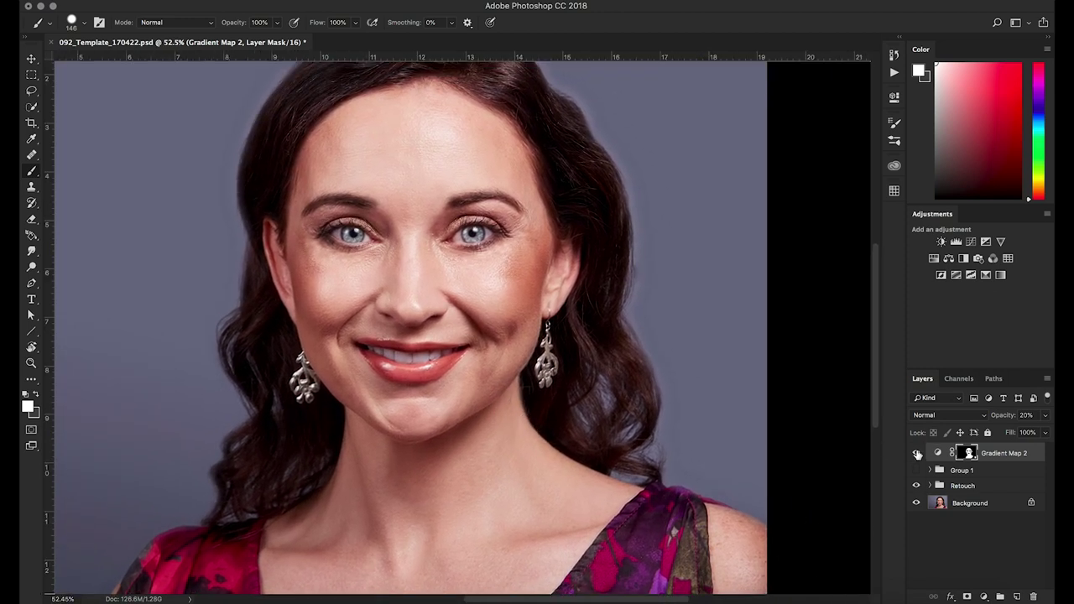
left_click(916, 453)
left_click(917, 454)
left_click(917, 454)
left_click(917, 454)
left_click(915, 454)
left_click(916, 453)
left_click(915, 453)
left_click(916, 453)
Reduce the Gradient Map layer's opacity to 18% and check its mask on its own, returning to the full image.
left_click(1045, 415)
left_click_drag(1002, 432, 999, 432)
left_click(969, 454, "alt")
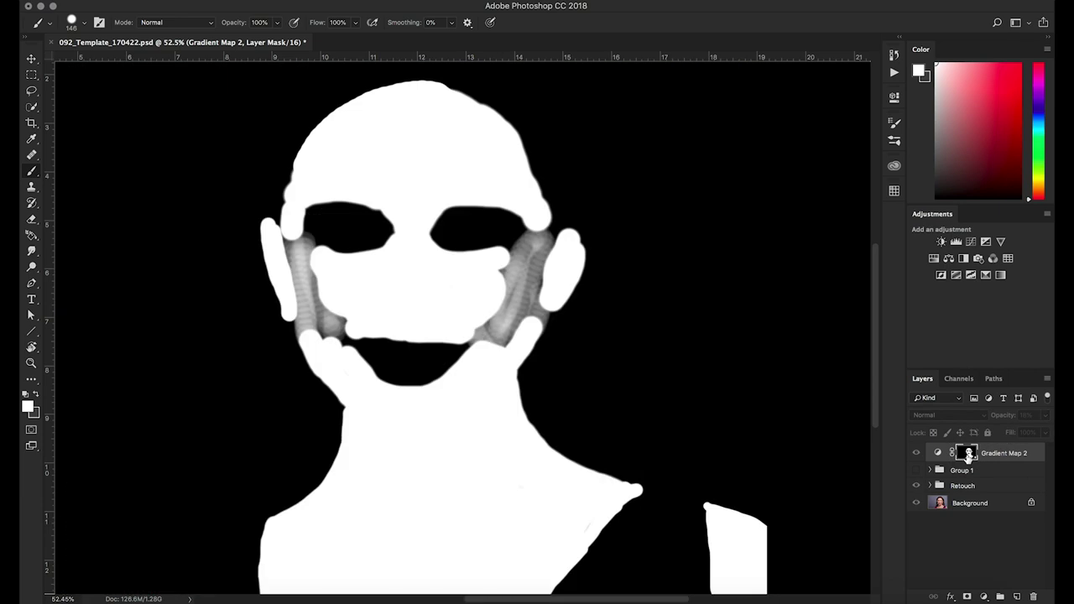
left_click(968, 454, "alt")
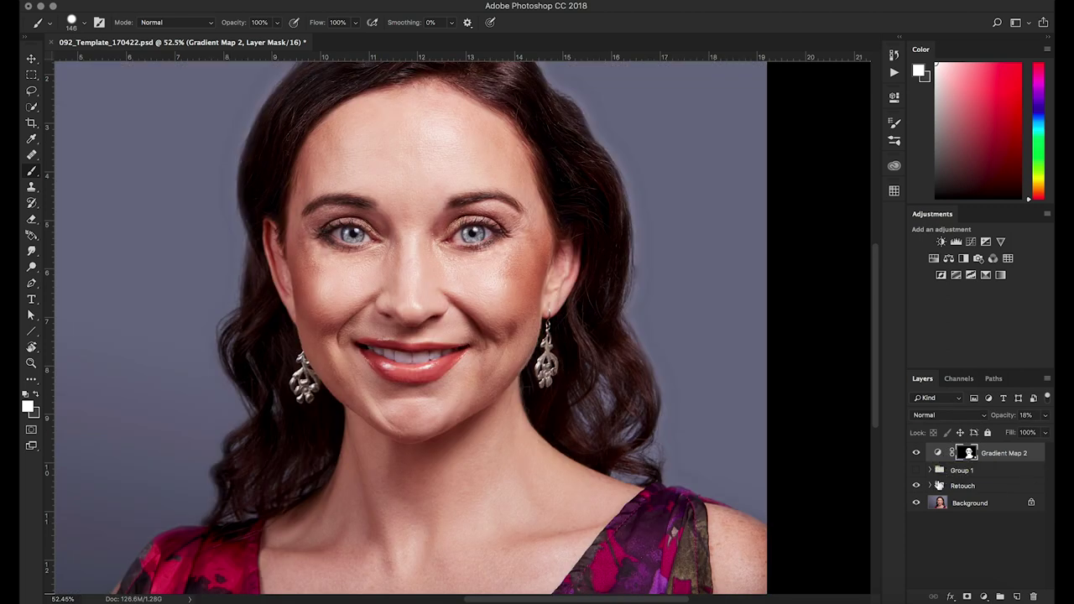
scroll(914, 476, "down", 2)
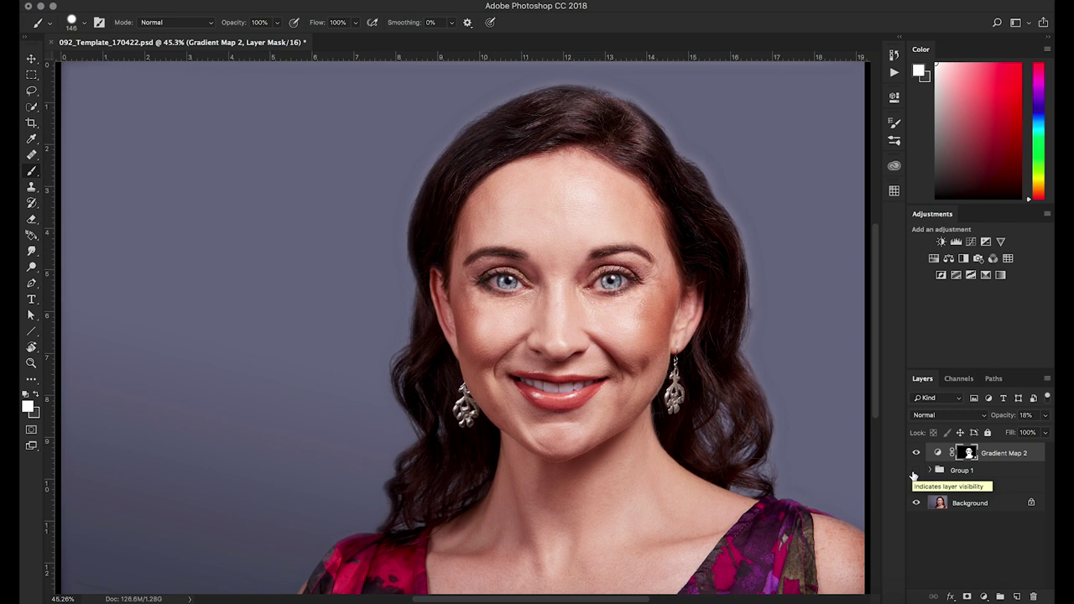